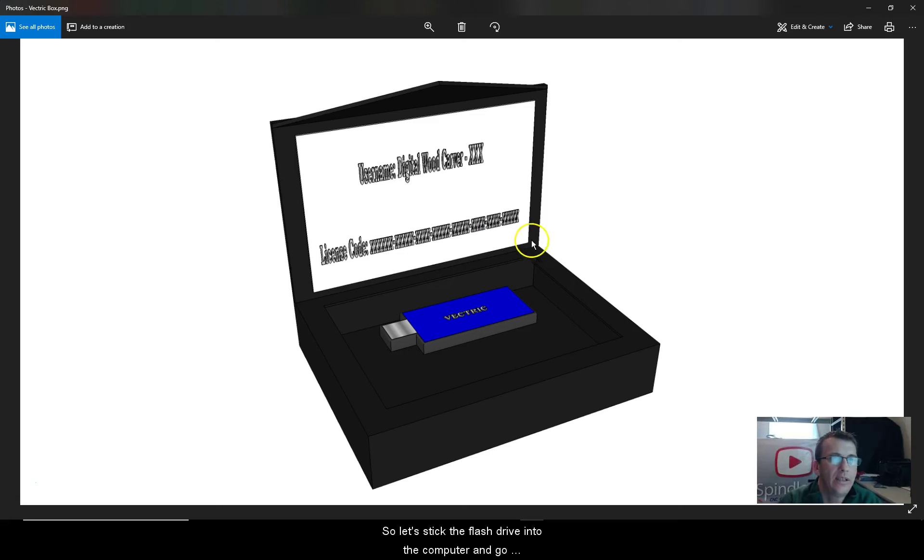
Step: Minimize the box picture, switch to the VCarve V9 new folder in File Explorer and launch start.exe
click(869, 8)
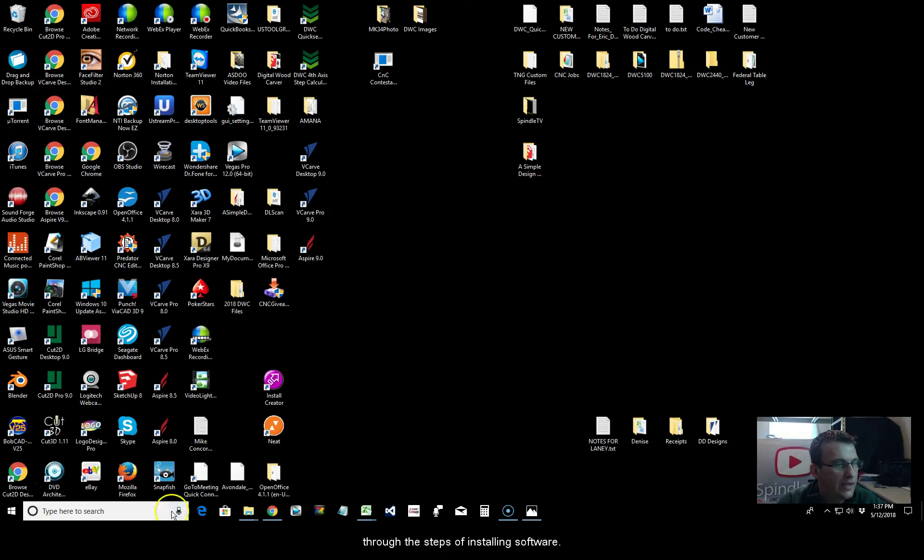
click(243, 513)
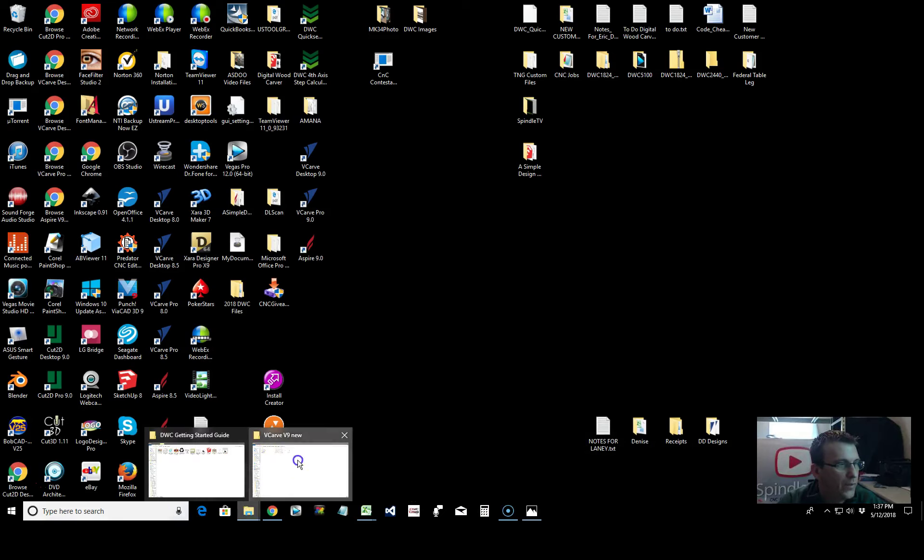
click(298, 463)
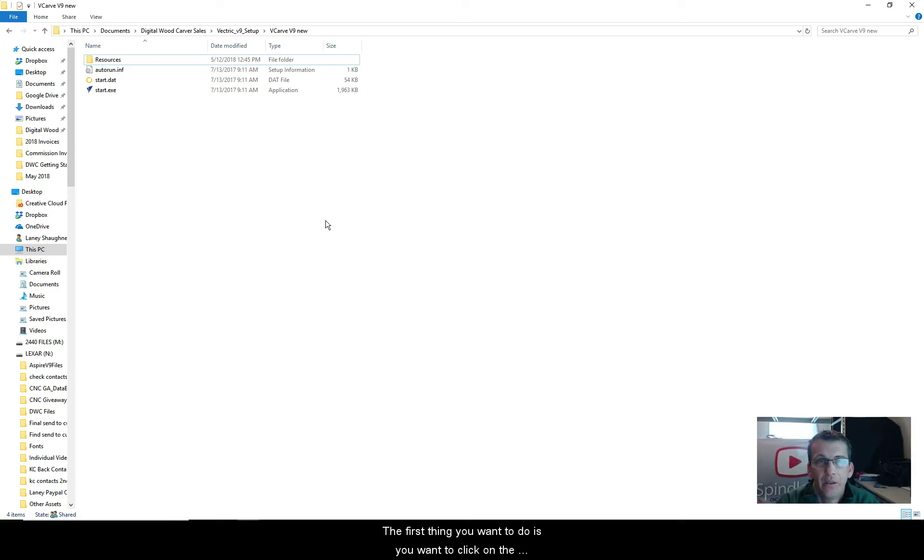
click(111, 91)
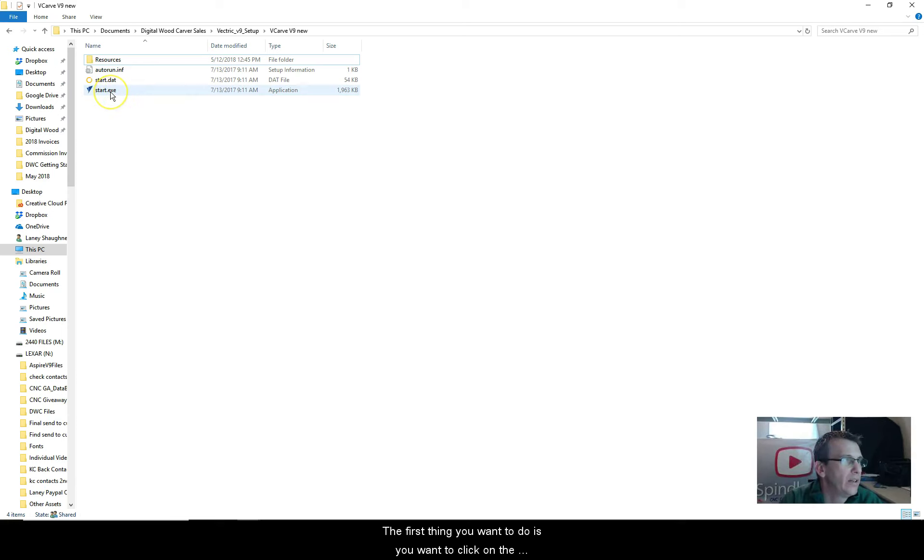
click(110, 92)
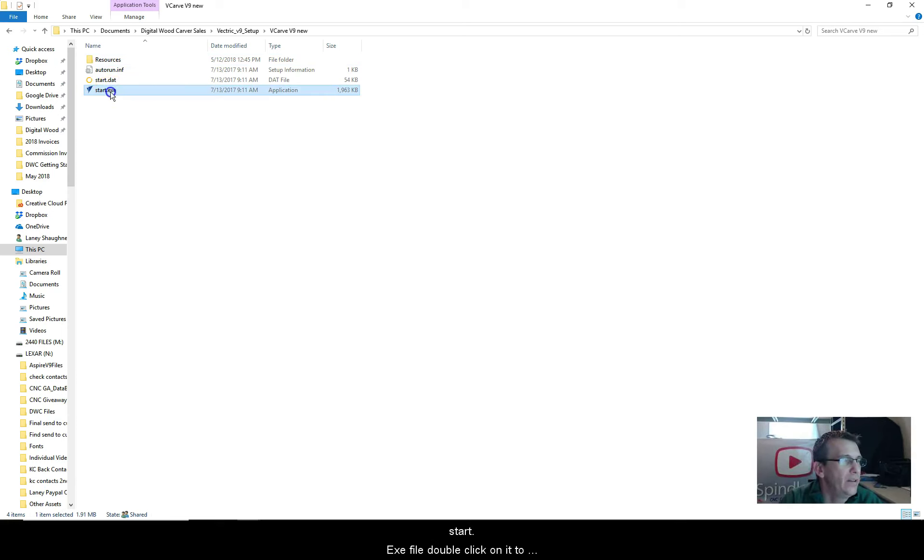
double_click(111, 92)
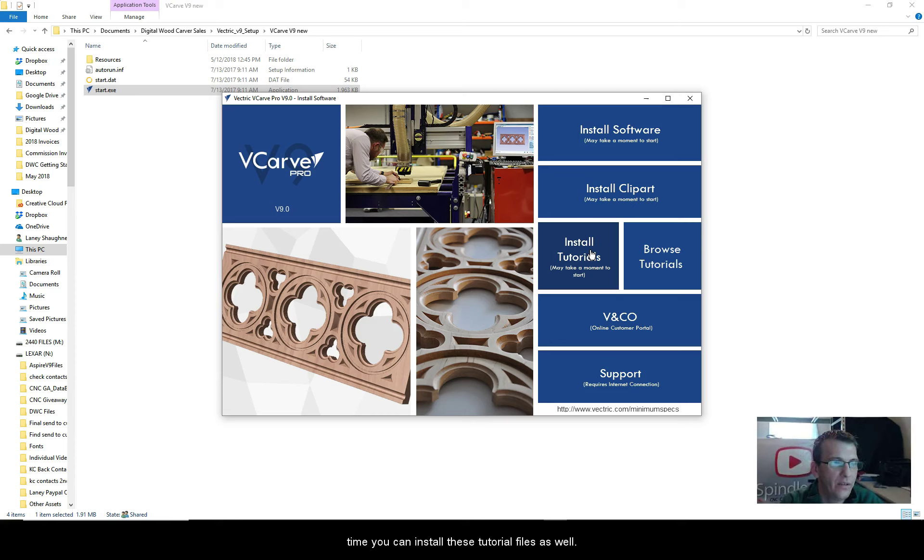
Step: Start the VCarve Pro software installation and select English as the setup language
click(623, 130)
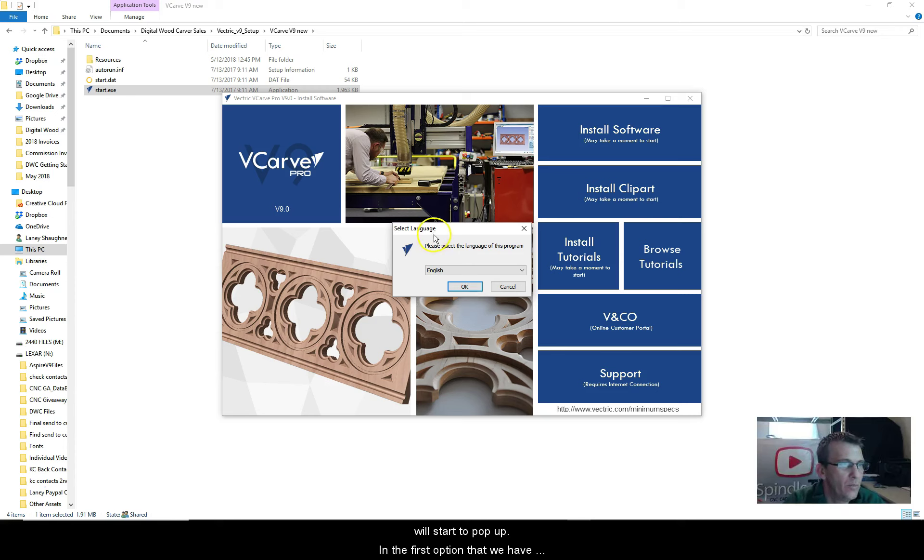
drag(471, 233, 456, 147)
click(420, 183)
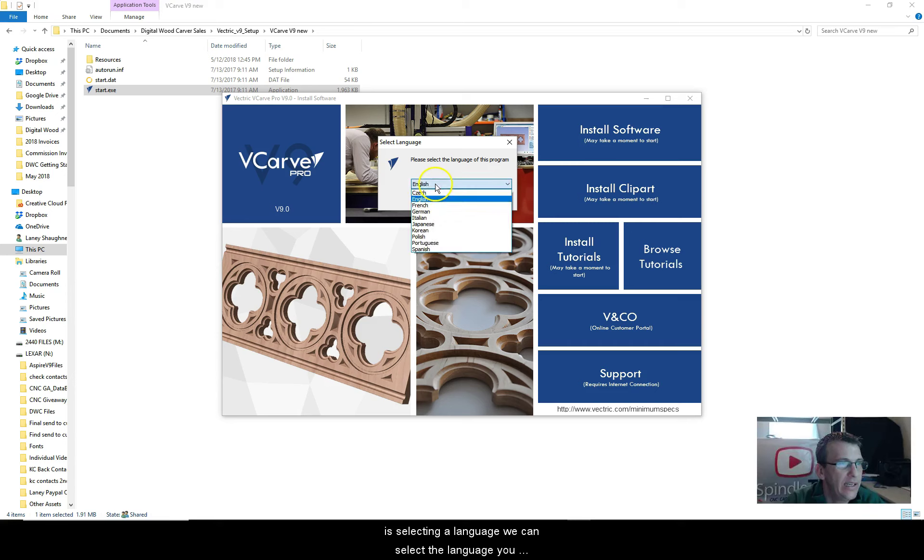
click(438, 199)
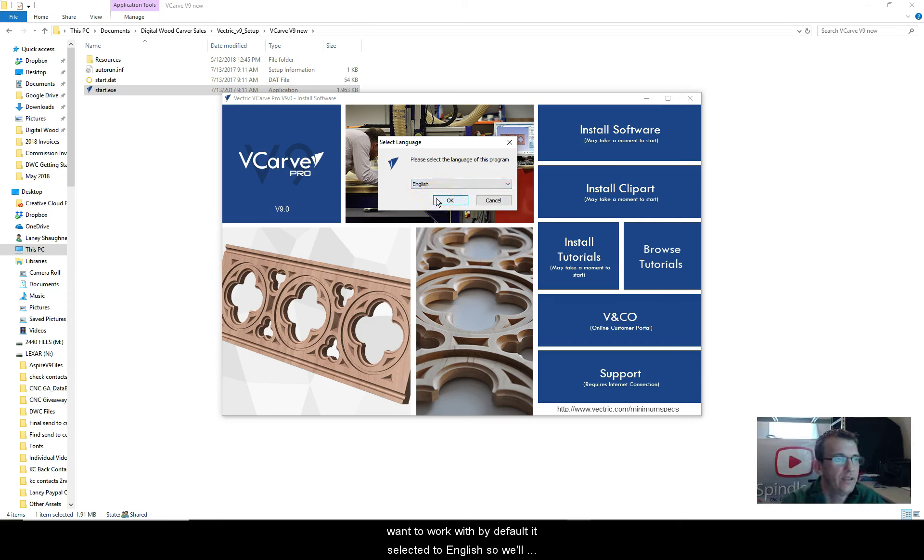
click(438, 201)
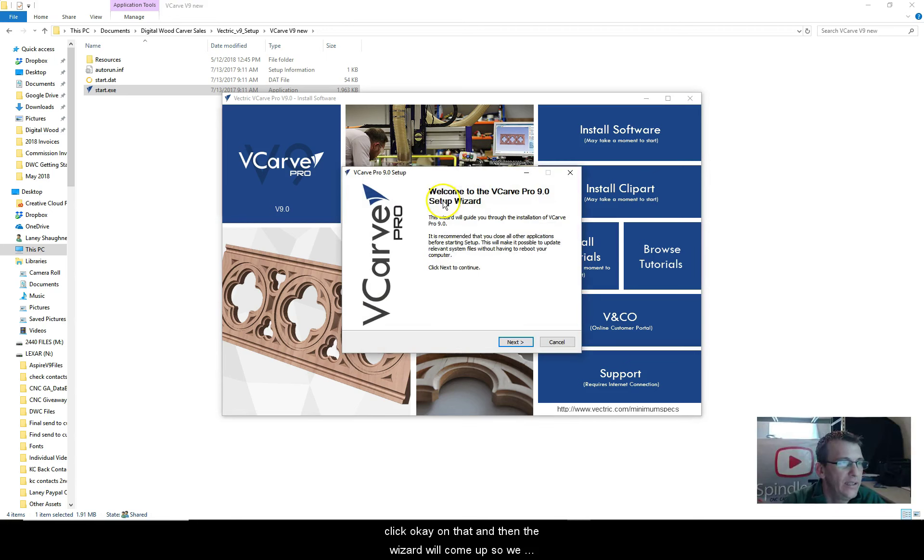
Step: Proceed past the VCarve Pro 9.0 setup welcome page and accept the license agreement
click(515, 344)
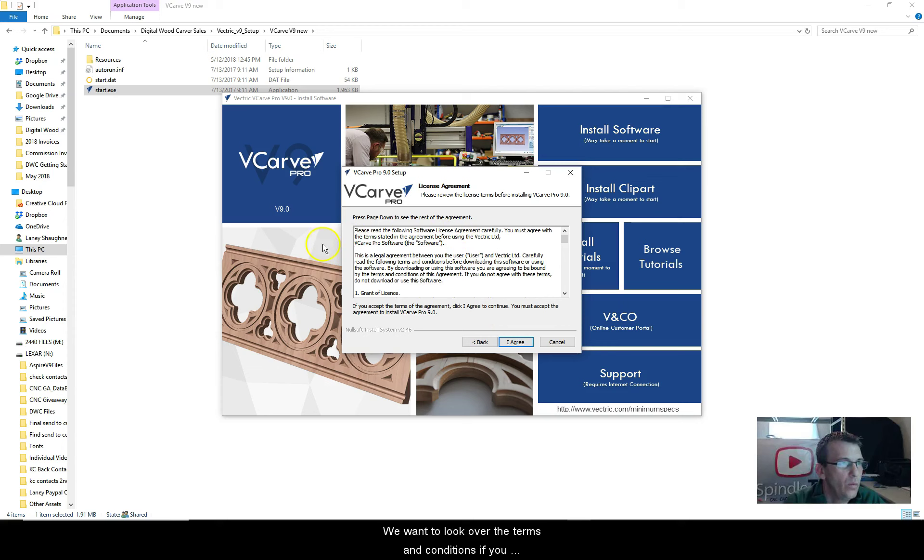
mouse_move(566, 243)
mouse_down()
mouse_move(565, 289)
mouse_move(562, 236)
mouse_up()
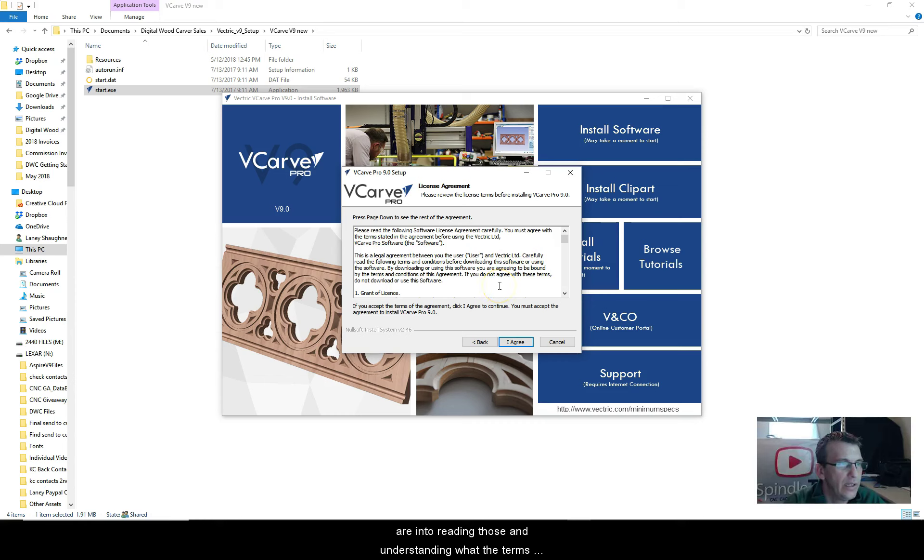
click(514, 342)
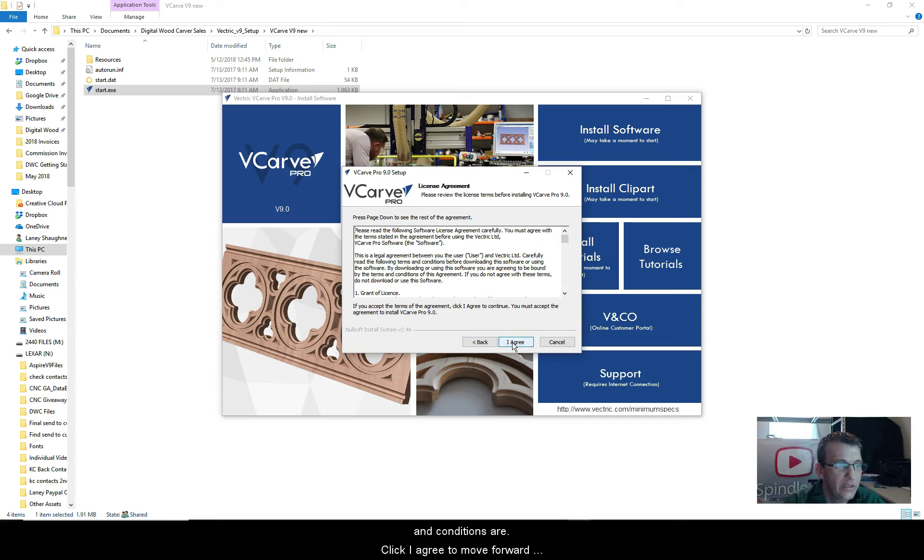
Step: Install VCarve Pro with Shell Extension into C:\Program Files\VCarve Pro 9.0, and finish the setup with the option to run the program
click(407, 268)
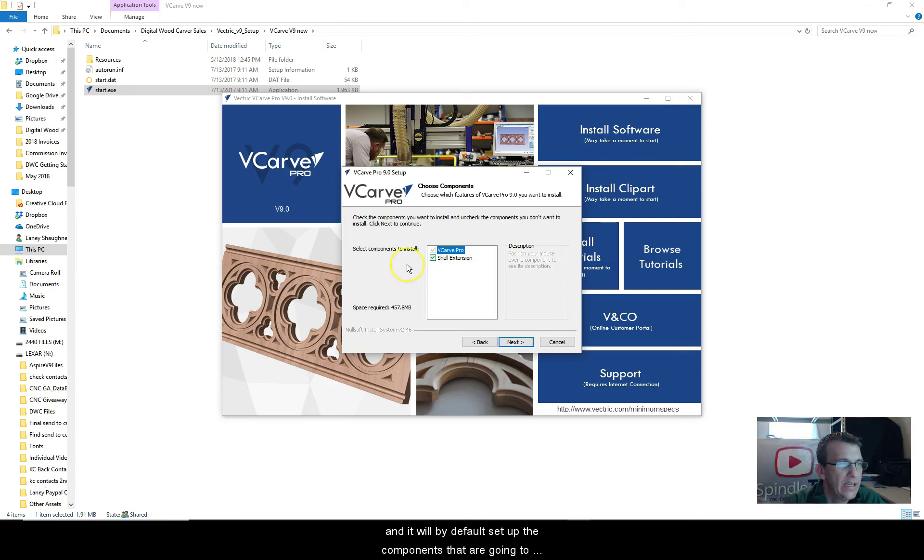
click(458, 287)
click(465, 269)
click(524, 341)
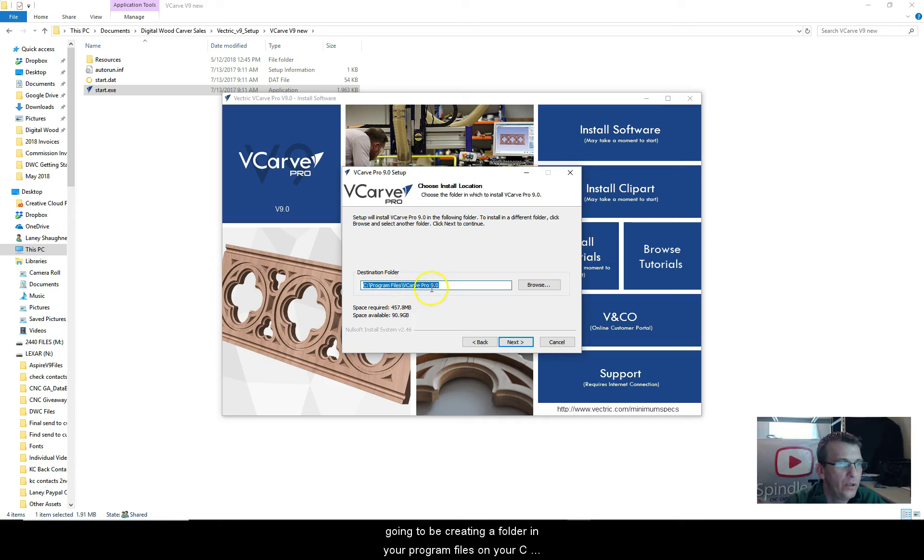
click(515, 342)
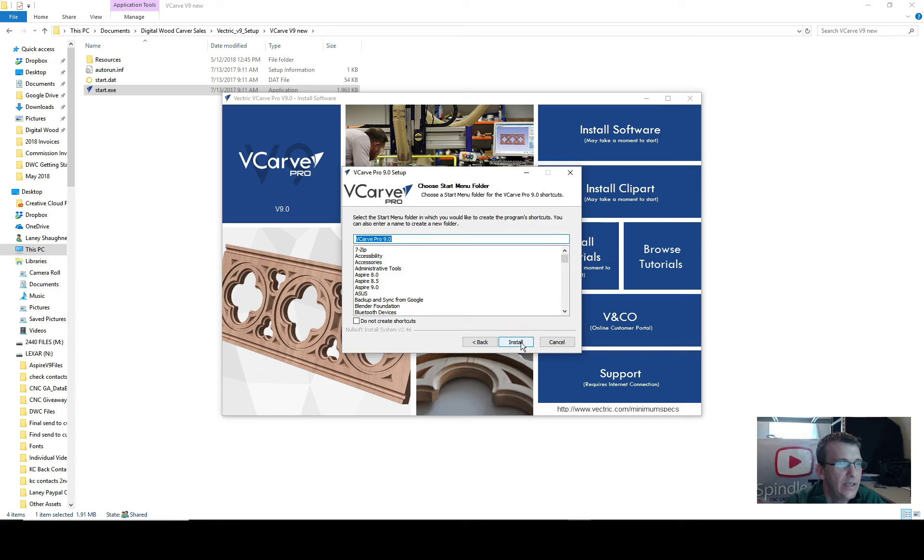
click(522, 343)
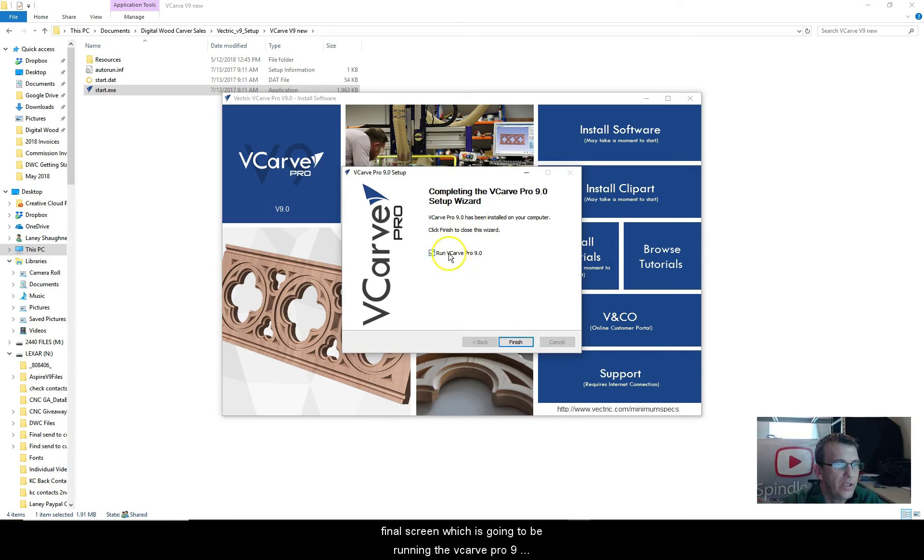
click(518, 343)
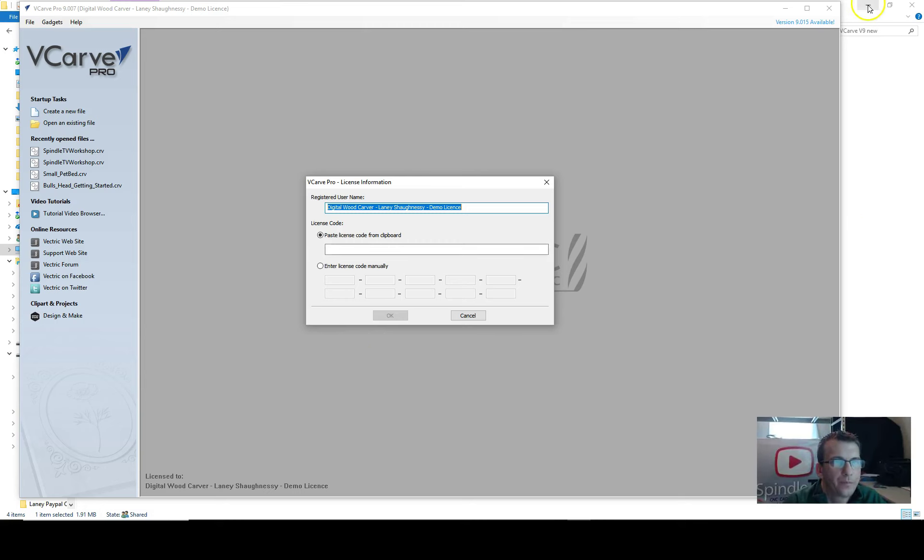
Step: Place the License Information dialog beside the Vectric Box.png picture in Photos to view the username and license code locations
mouse_move(448, 513)
click(533, 514)
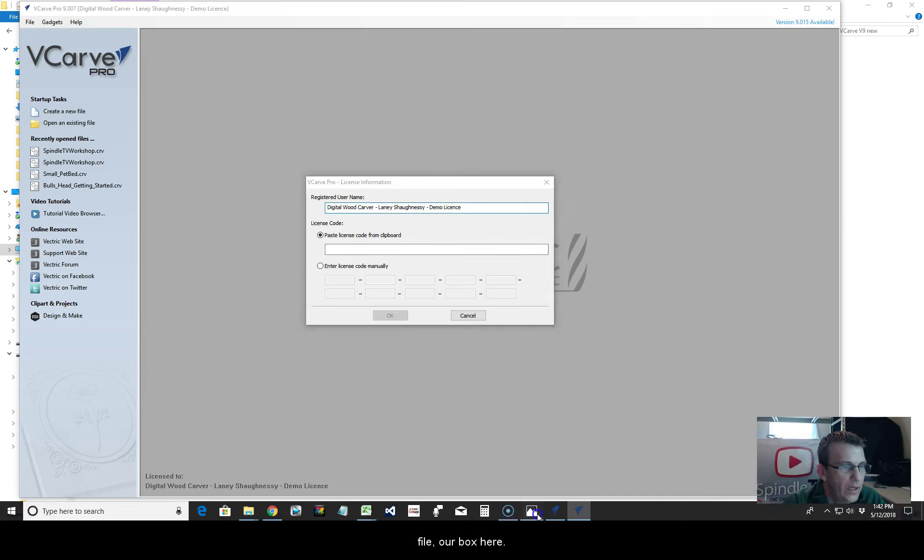
drag(417, 183, 689, 126)
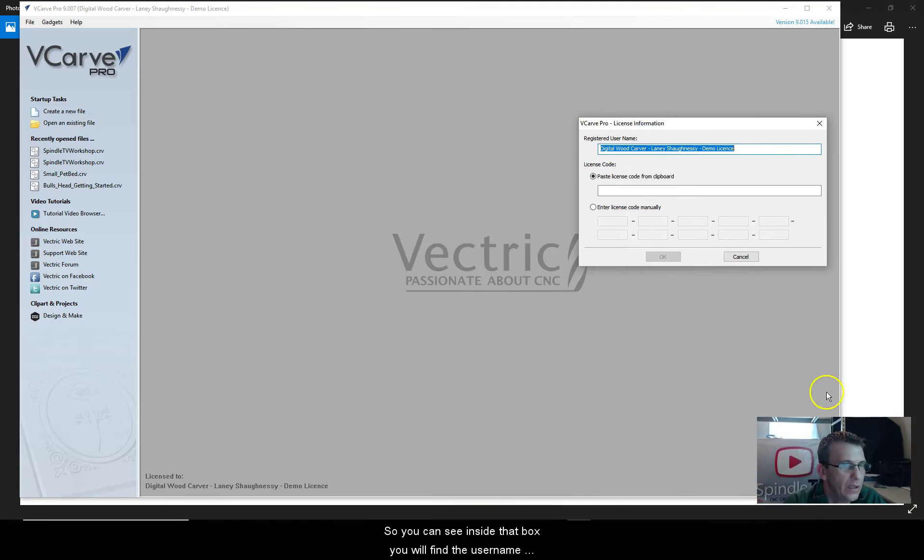
click(883, 325)
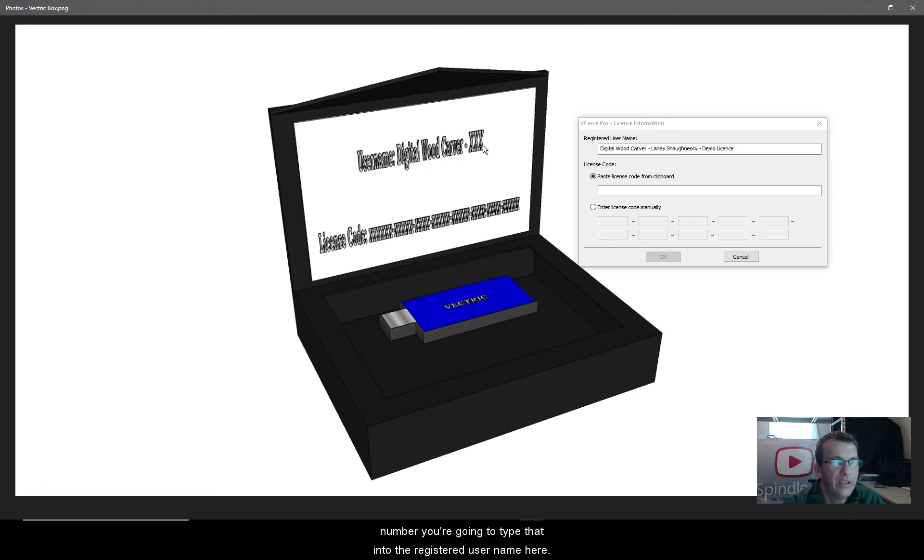
Step: Try the manual license code entry option and cancel the License Information dialog
drag(735, 149, 572, 146)
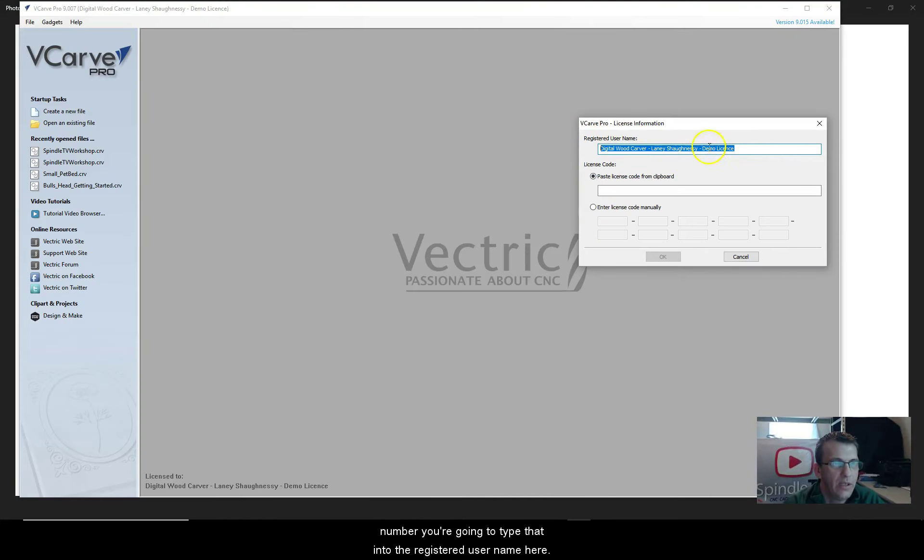
click(594, 208)
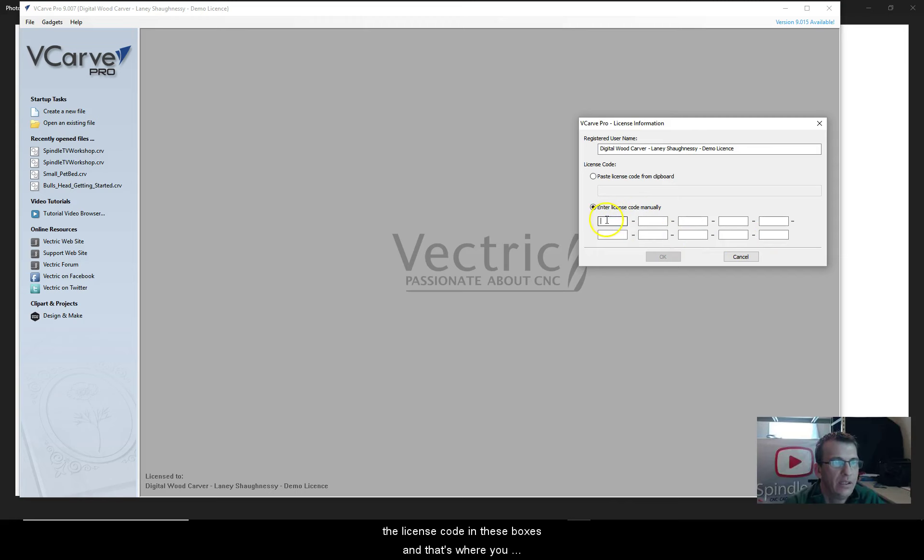
click(850, 231)
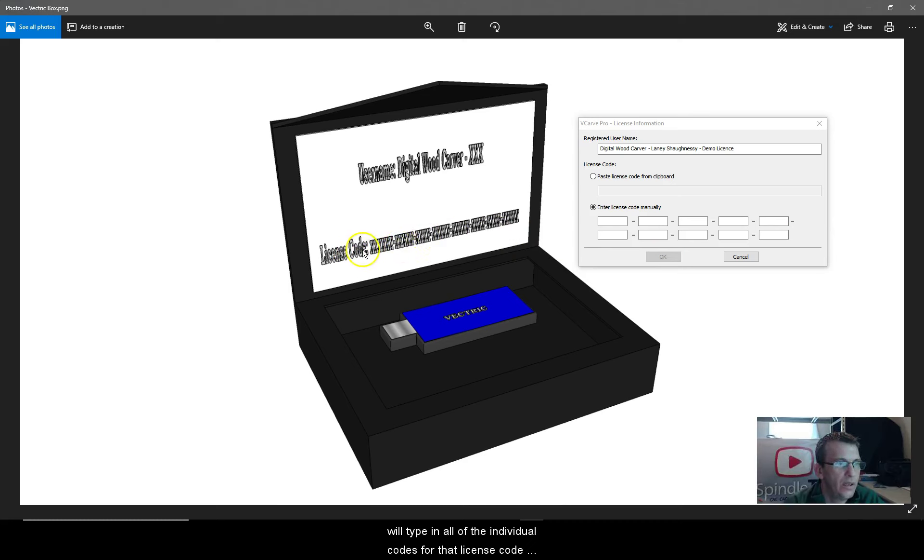
click(653, 233)
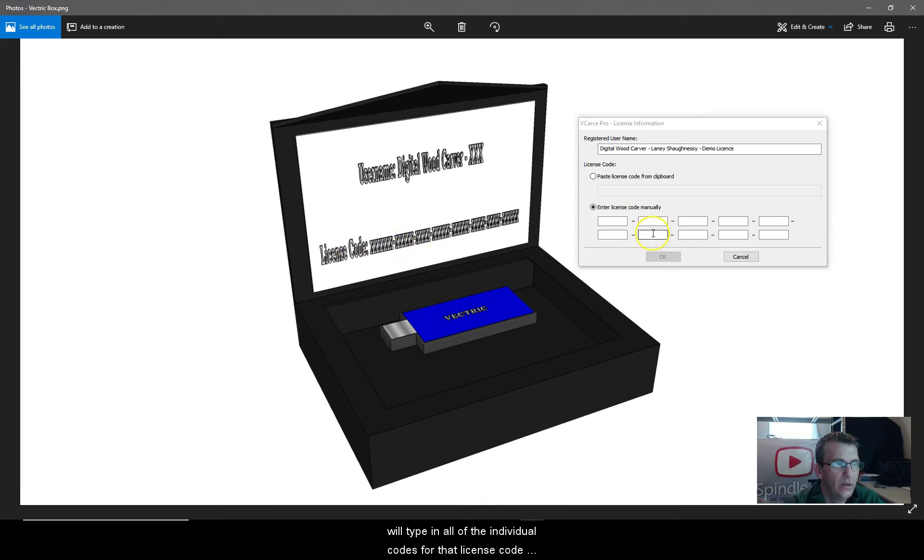
click(739, 257)
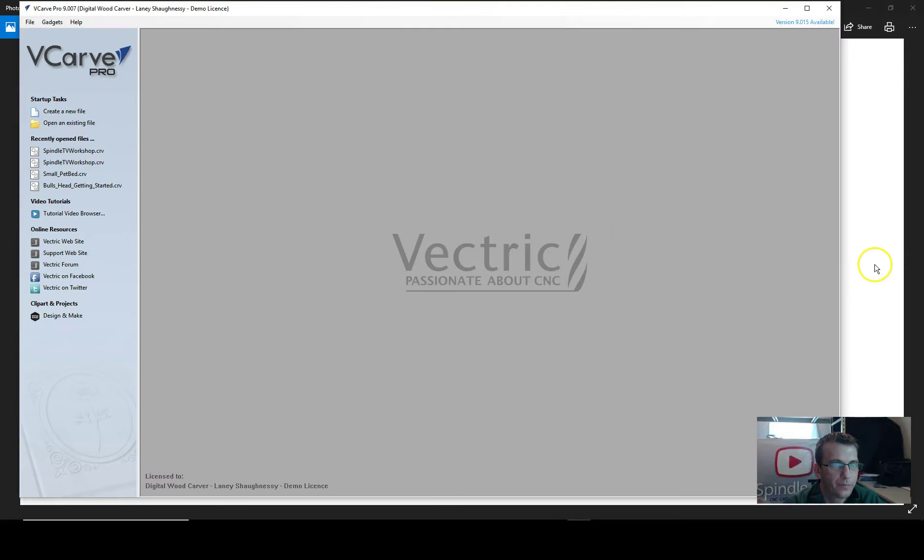
click(875, 266)
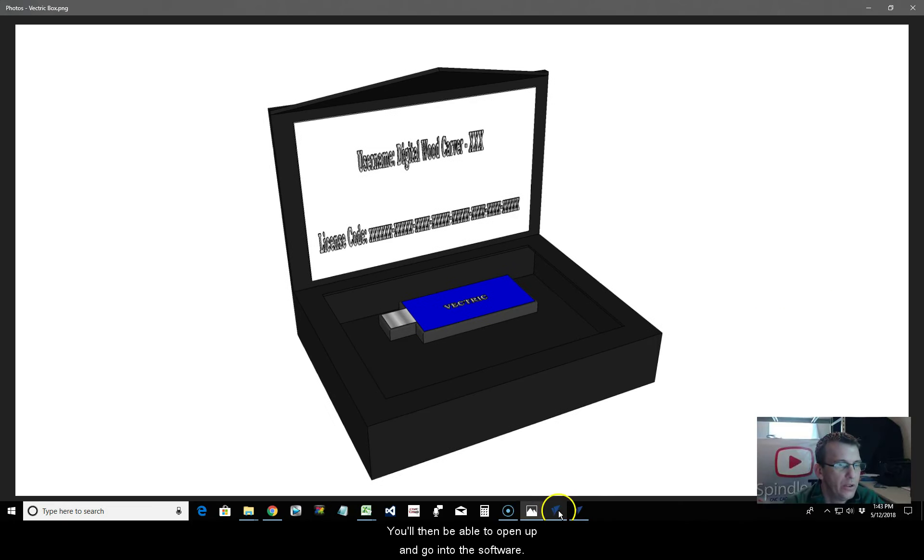
click(579, 515)
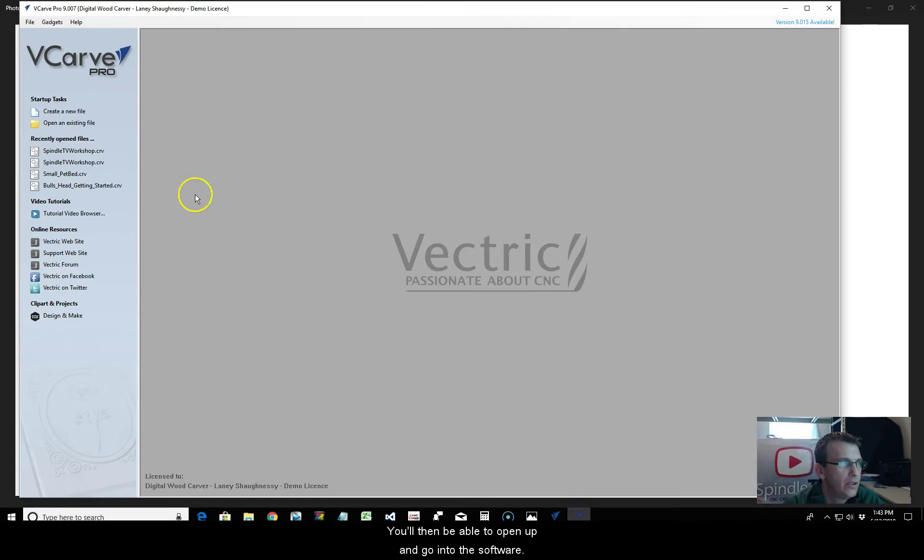
drag(265, 14, 294, 12)
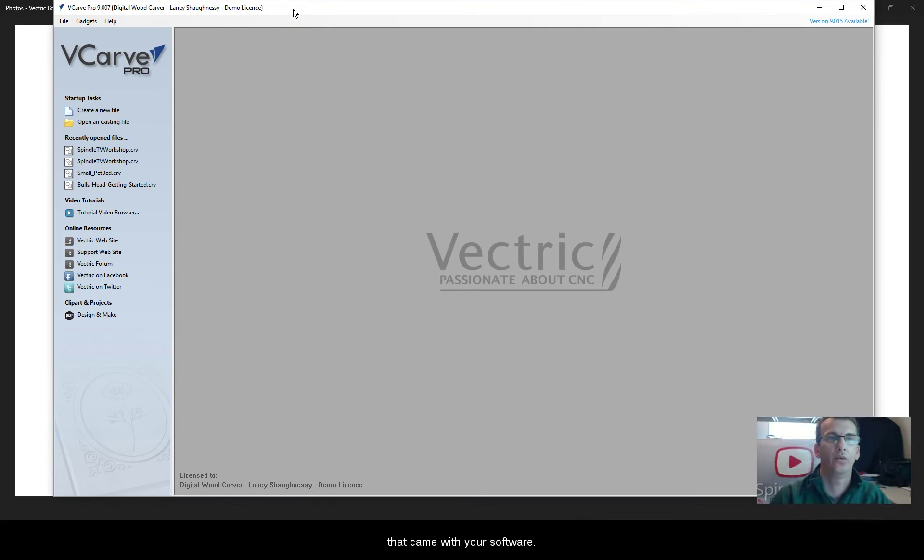
Step: Minimize VCarve Pro, return to the V9.0 installer window and install the Vectric Clipart through to the end of its setup
click(817, 9)
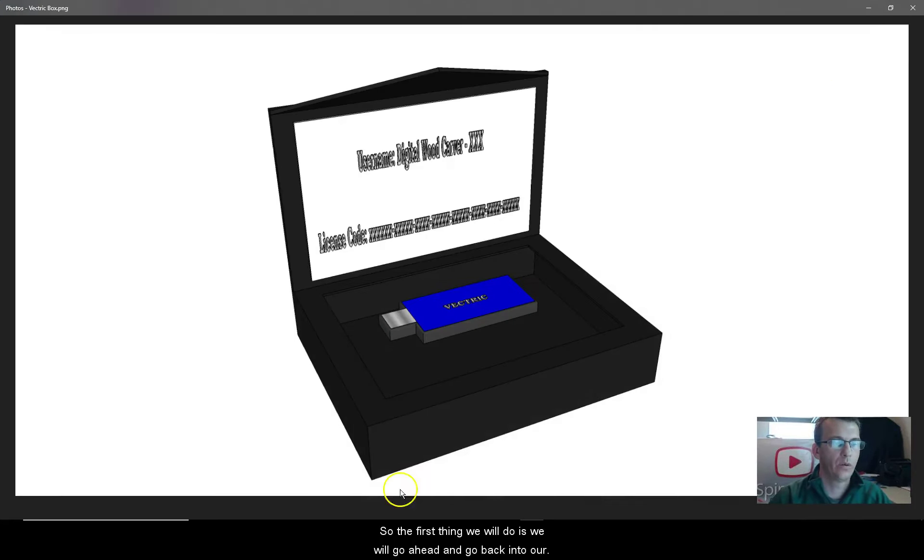
mouse_move(400, 517)
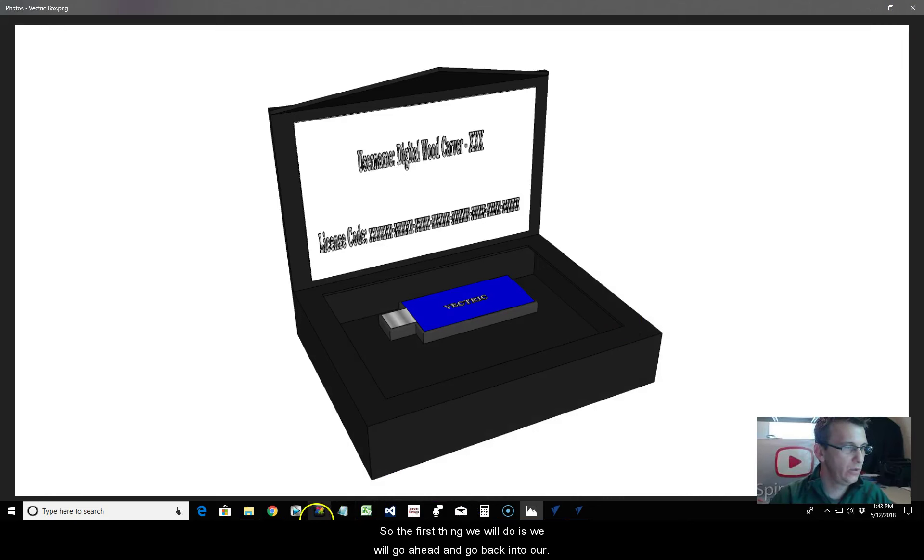
click(556, 511)
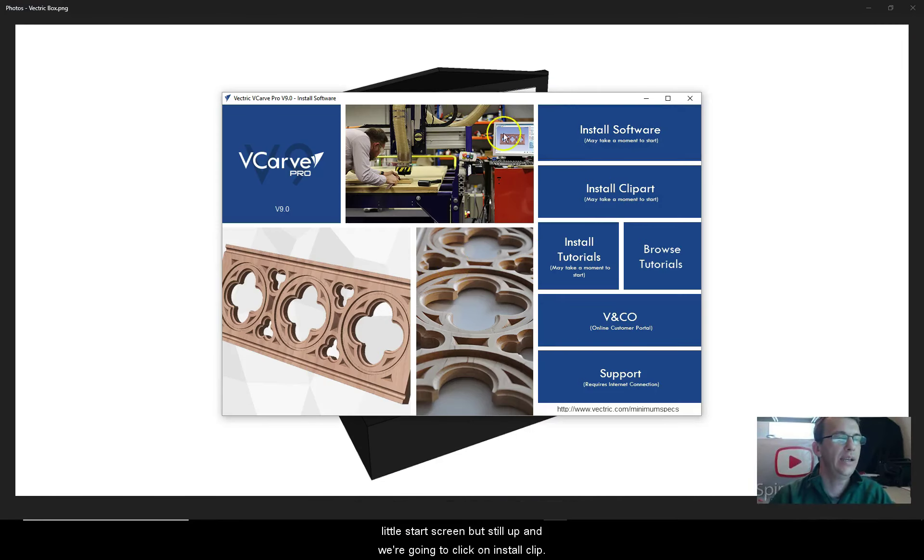
click(632, 191)
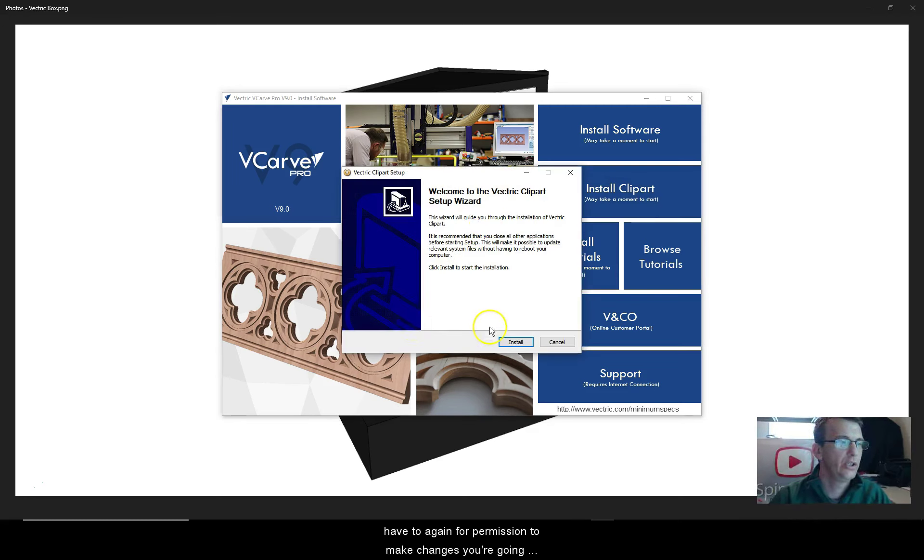
click(514, 342)
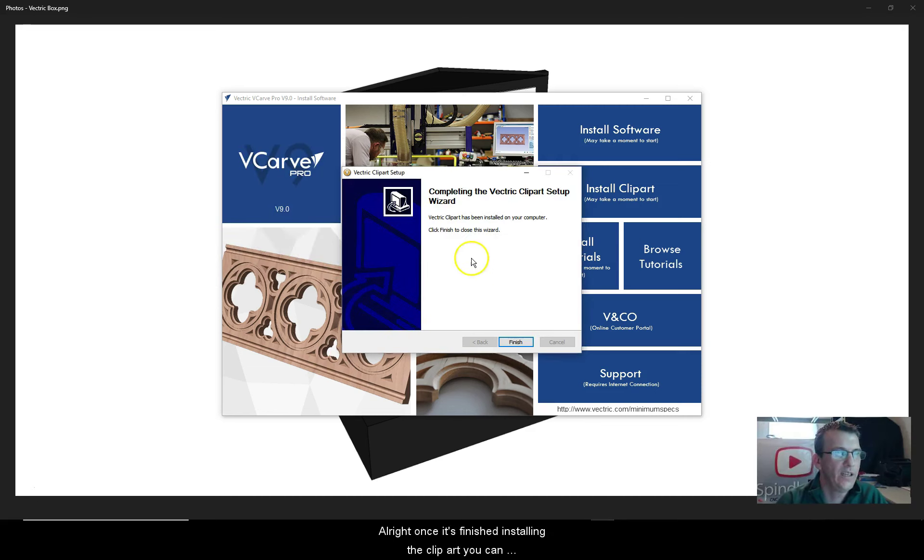
click(515, 342)
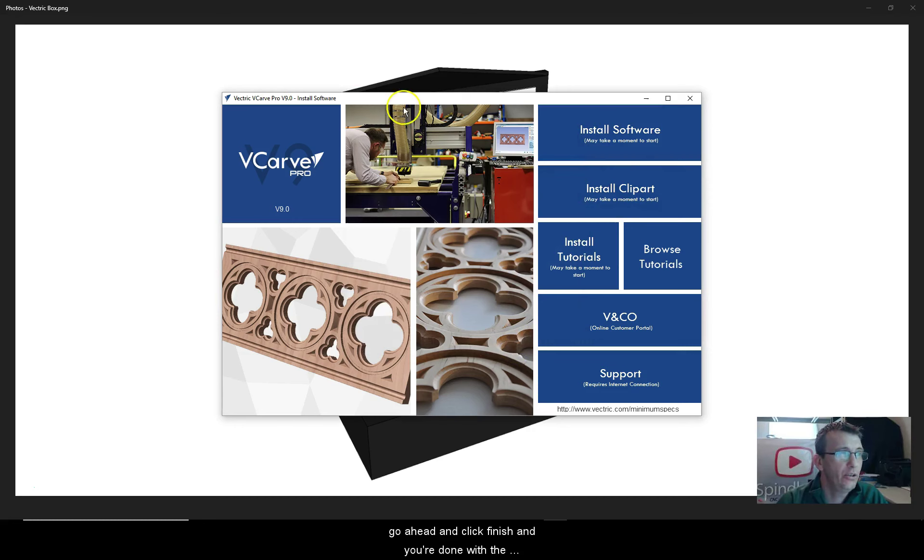
Step: Point out the Install Tutorials option, close the VCarve Pro V9.0 installer window, and minimize the Vectric Box.png picture
drag(433, 98, 418, 74)
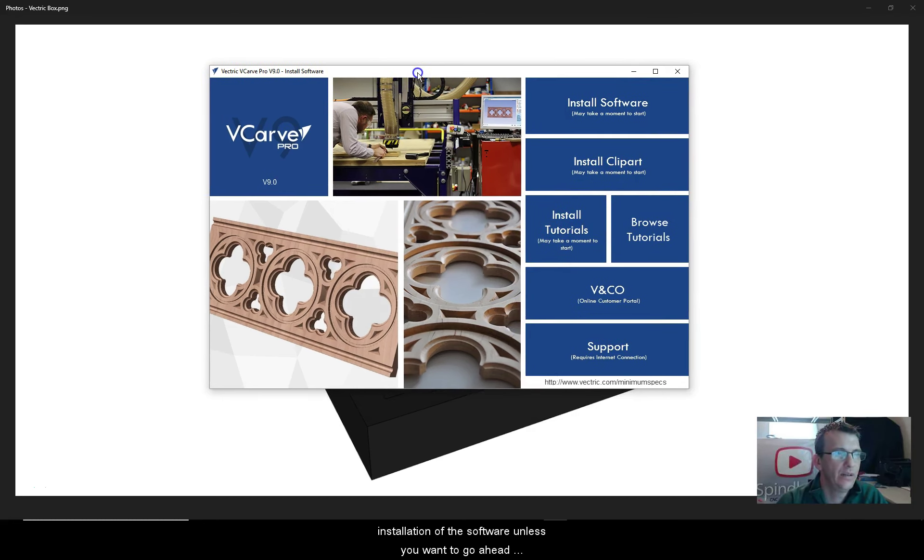
click(567, 229)
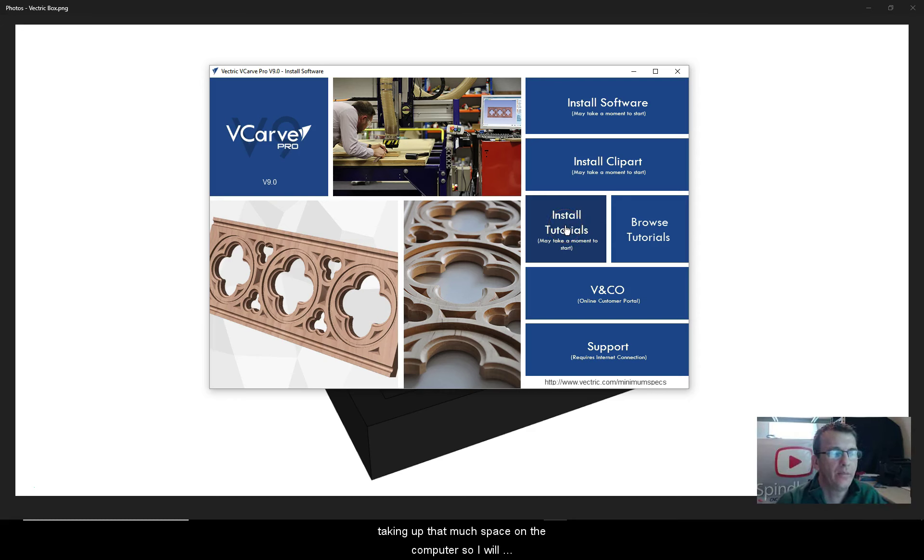
click(554, 221)
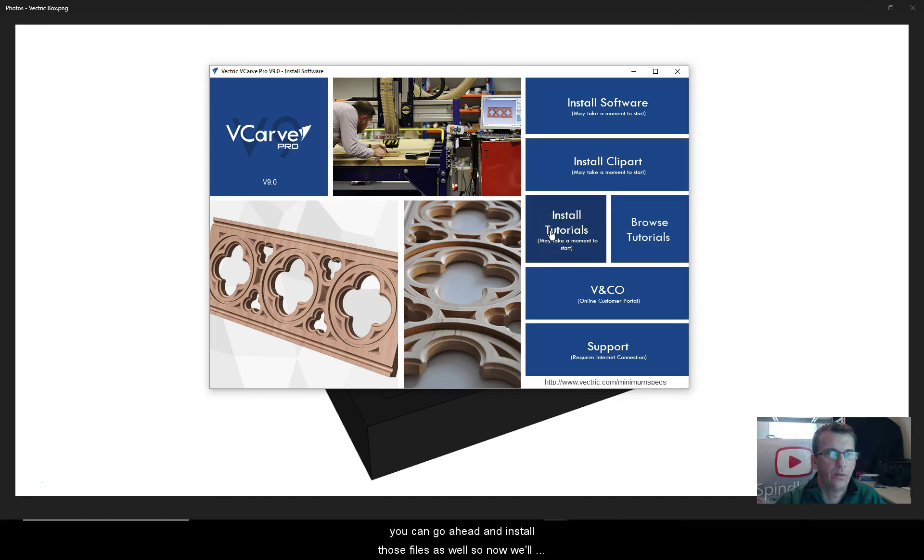
click(676, 72)
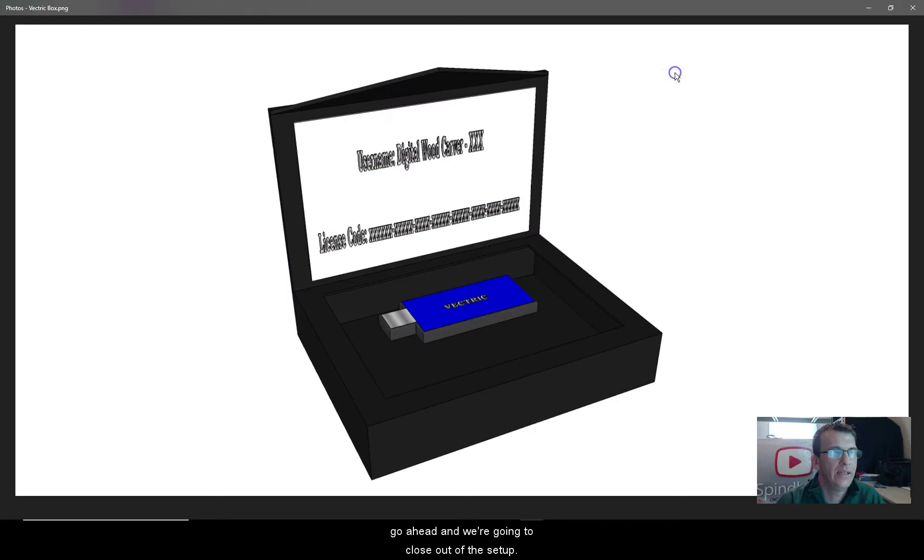
click(871, 8)
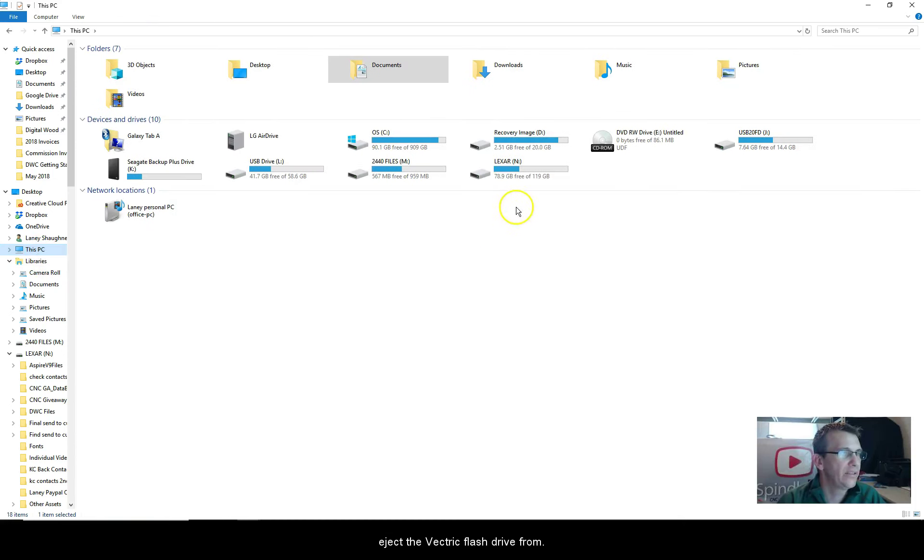
Step: Eject the LEXAR (N:) flash drive from This PC
click(505, 167)
right_click(504, 168)
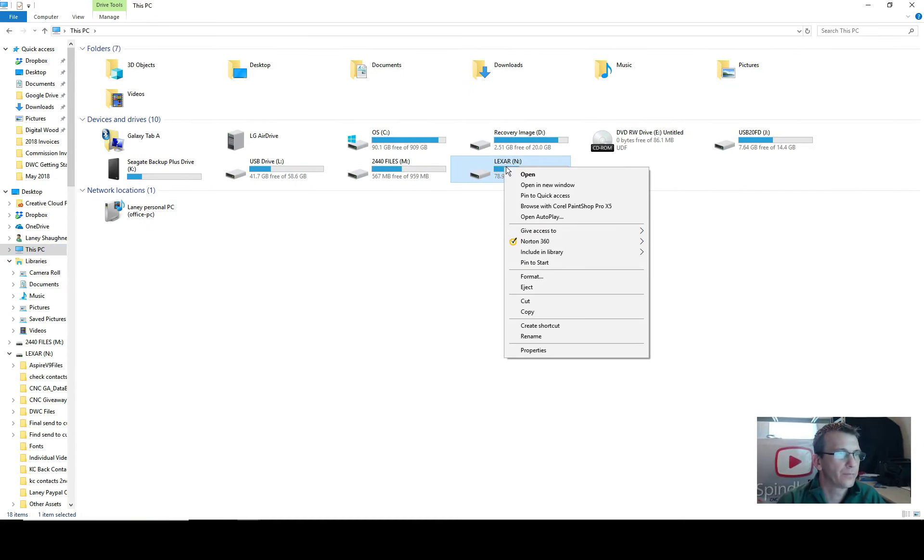
click(547, 289)
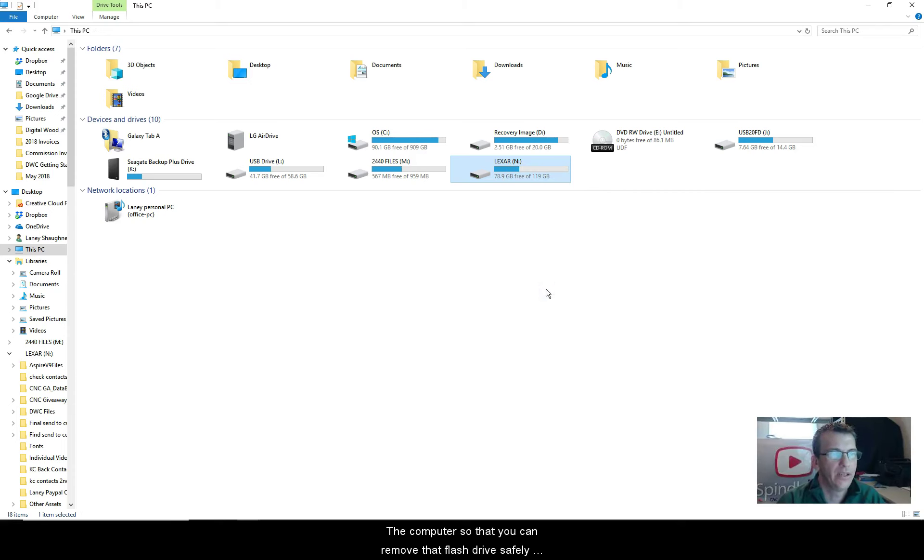
click(548, 292)
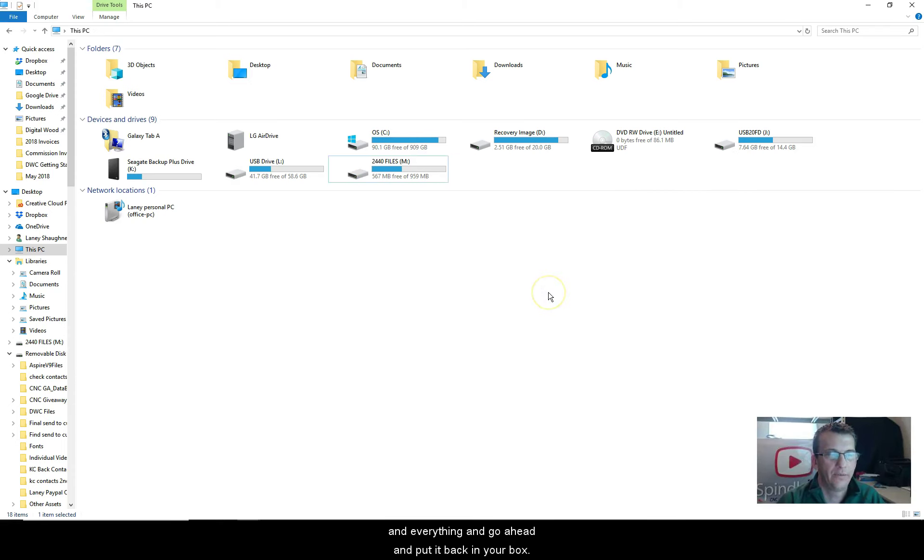
click(553, 287)
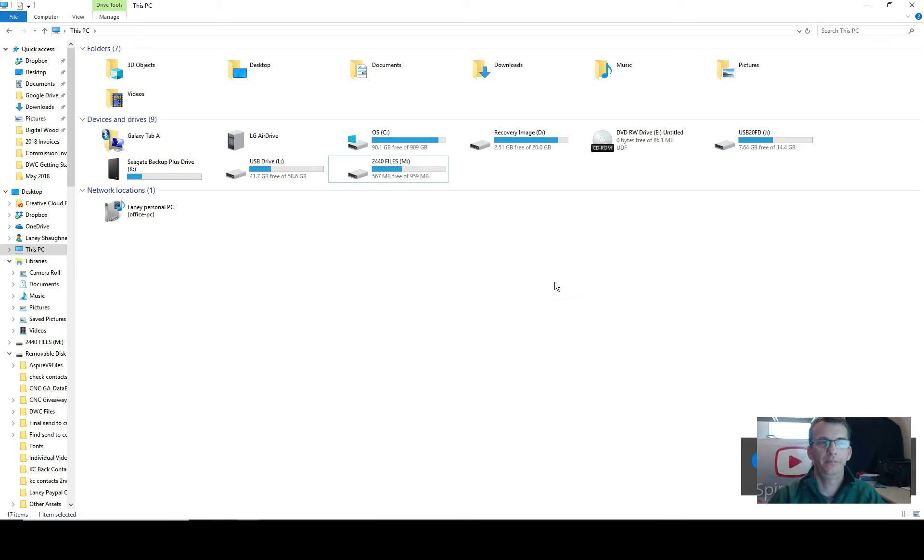
Step: Show the desktop, bring VCarve Pro back, and create a new single-sided file with the default job setup
key(super+d)
click(759, 306)
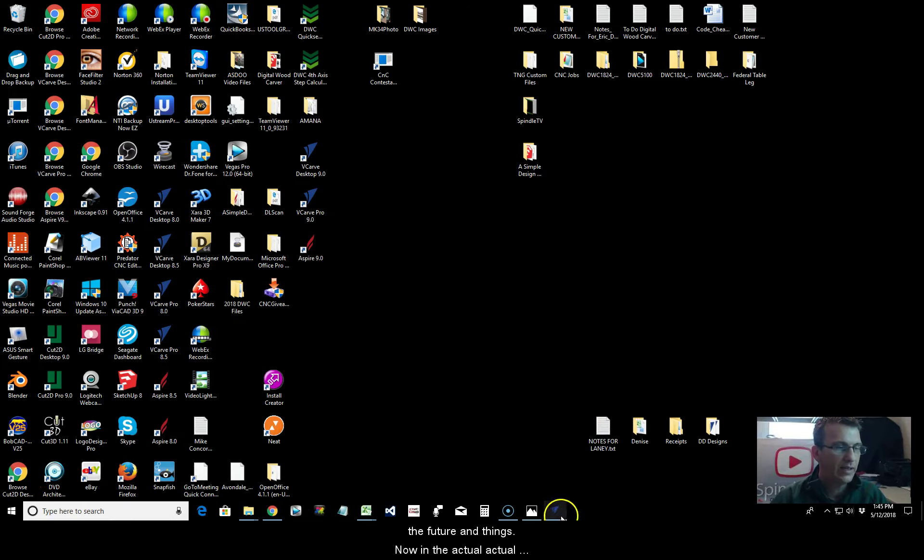
click(556, 510)
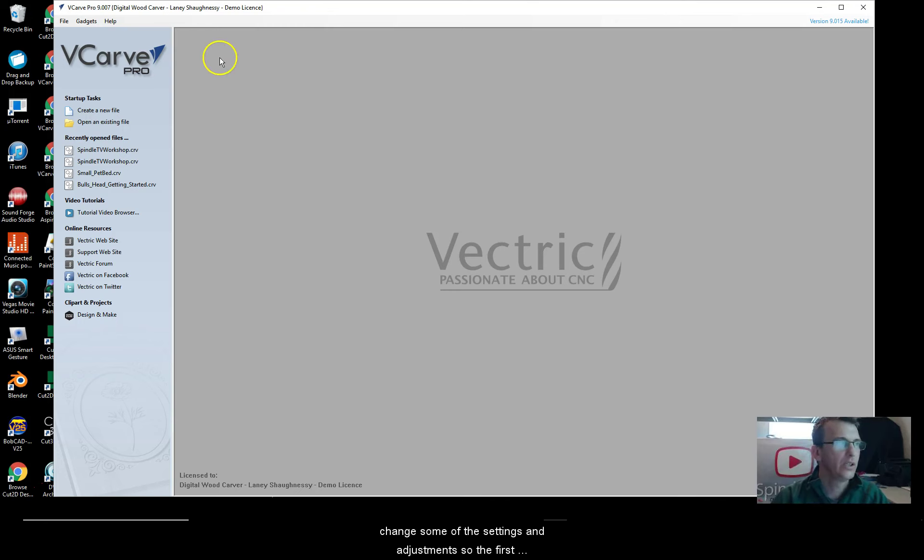
click(111, 112)
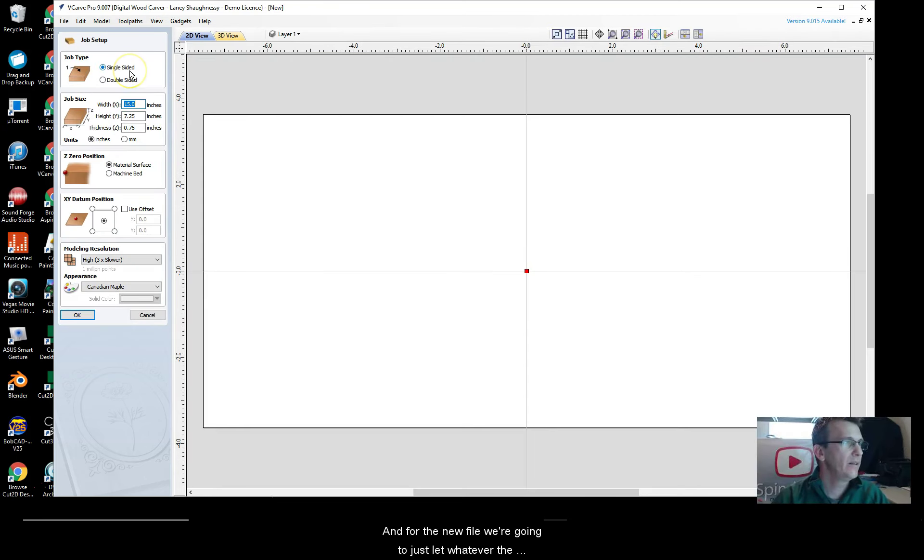
click(77, 316)
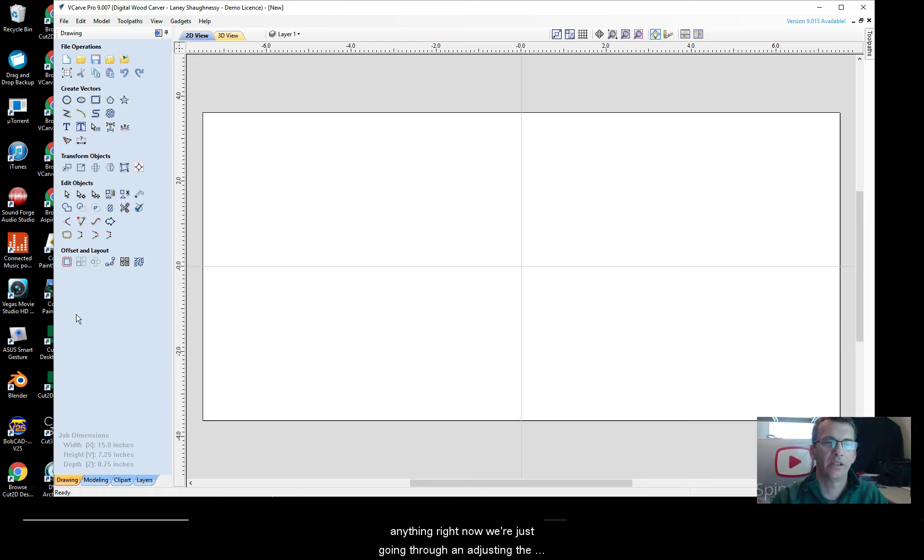
Step: Switch the layout from the drawing tools to the toolpath commands and open the Toolpaths Summary
click(160, 33)
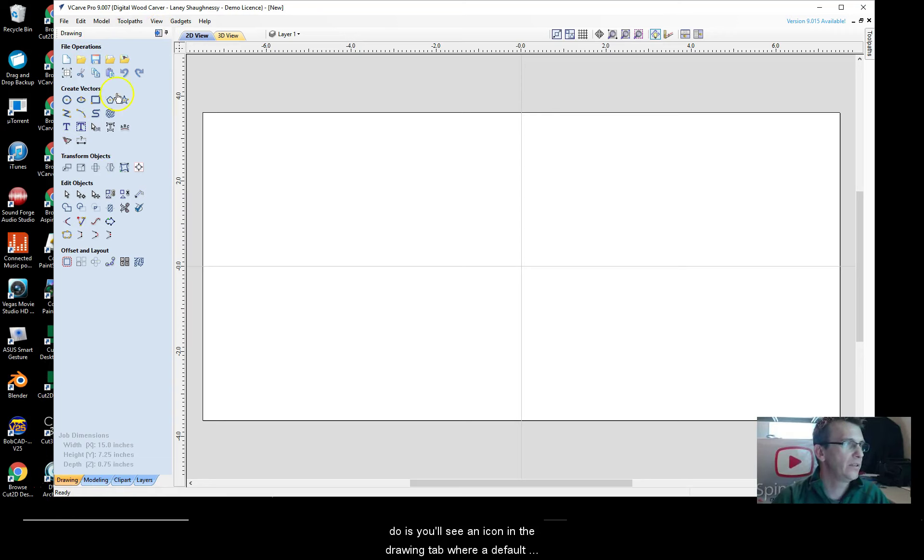
click(158, 34)
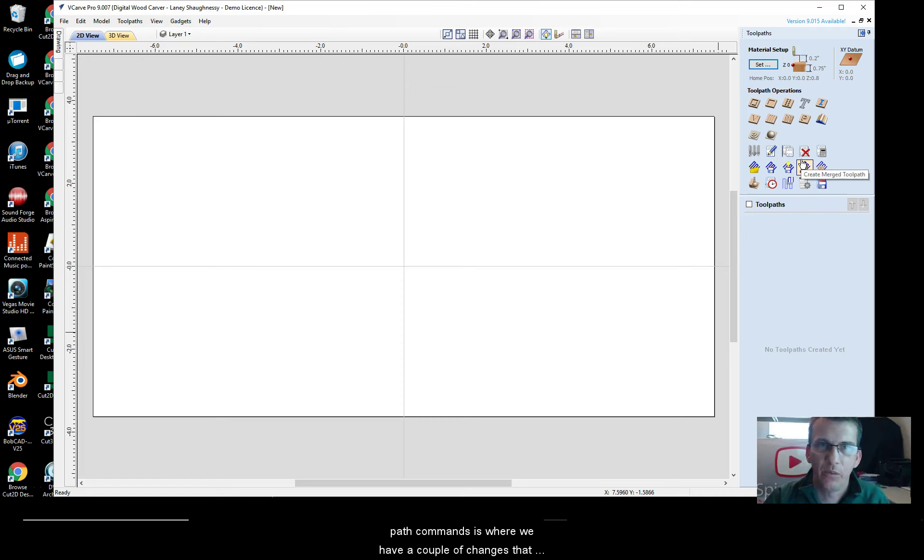
click(773, 184)
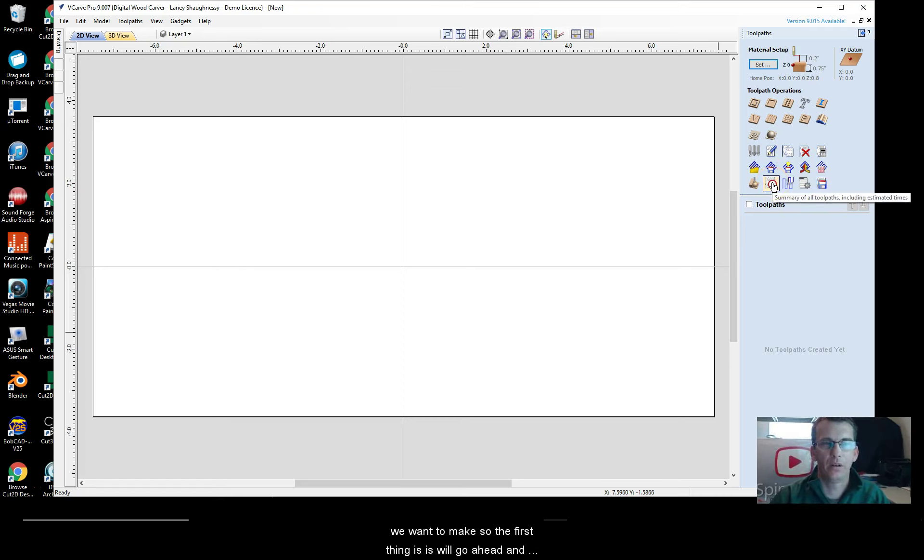
click(772, 185)
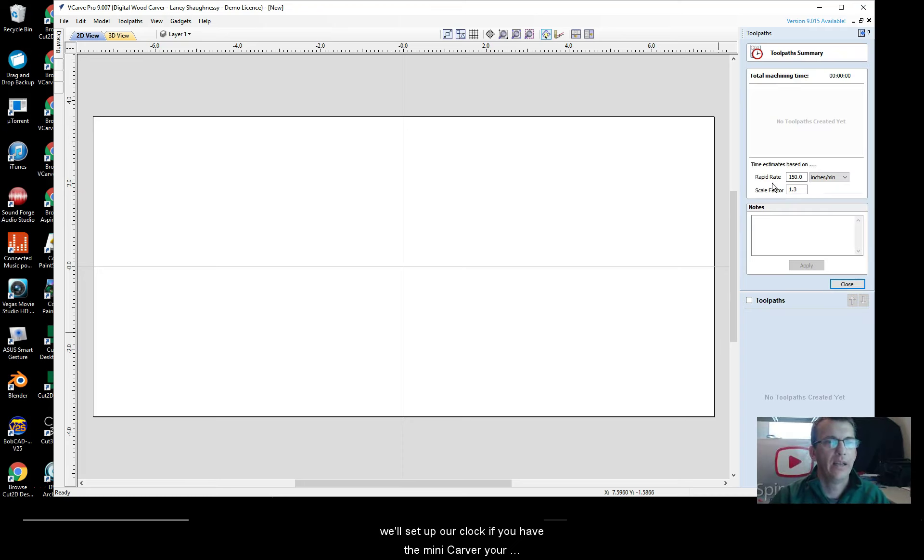
Step: Check the rapid rate and scale factor used for time estimates, reopening the Toolpaths Summary once to verify them, and close it
double_click(792, 176)
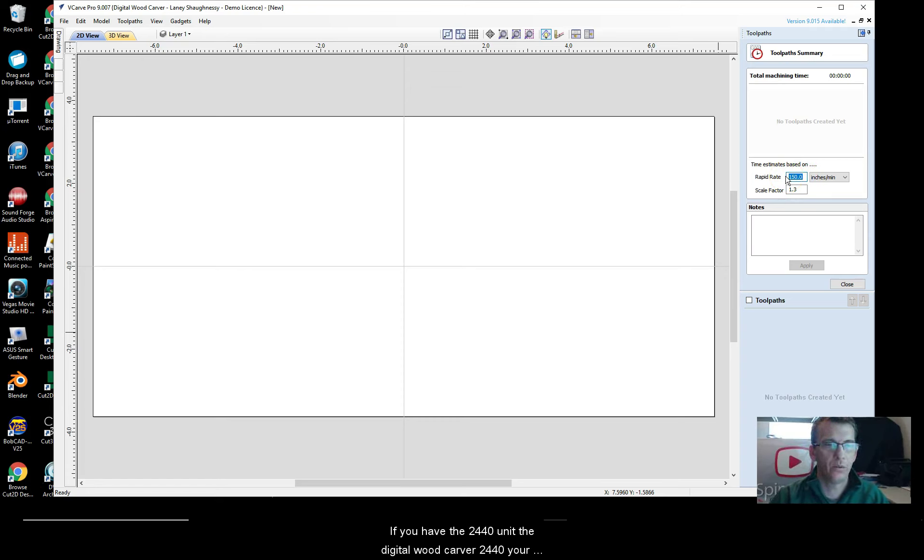
double_click(791, 177)
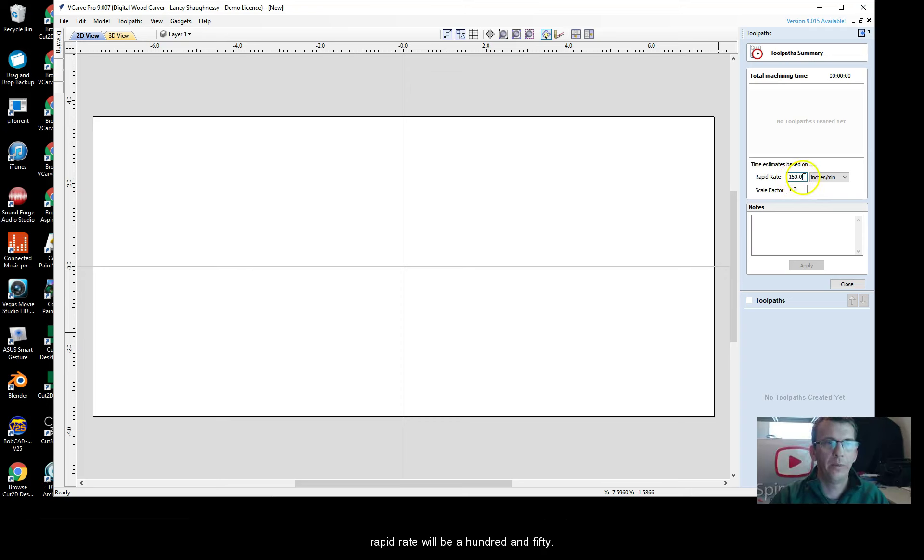
double_click(793, 189)
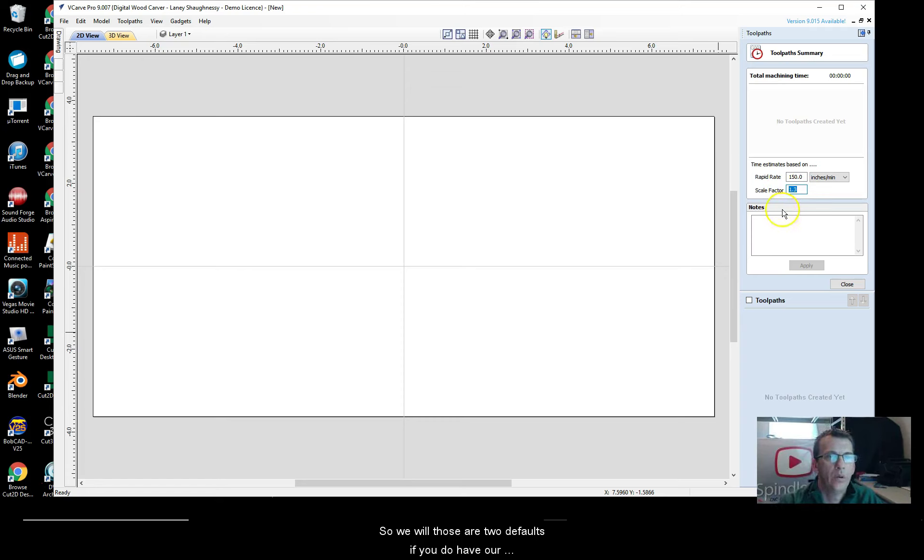
click(795, 190)
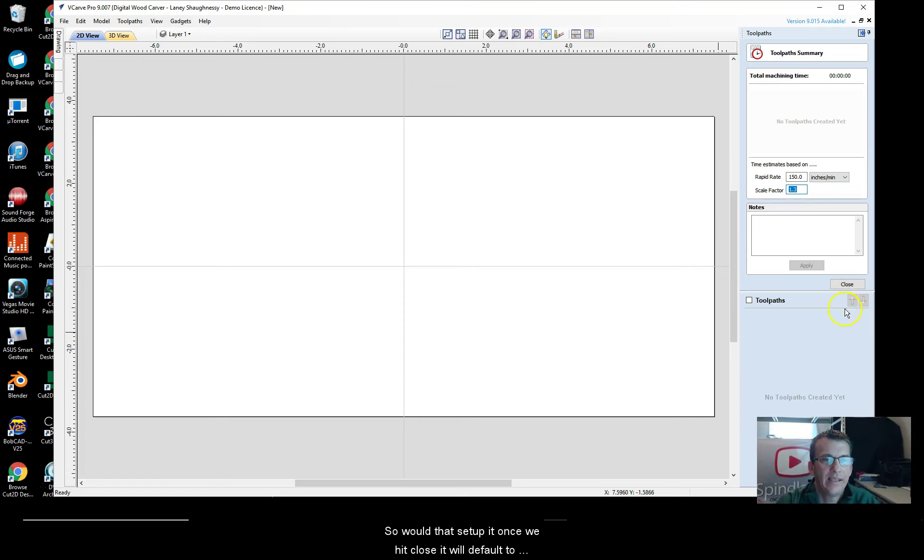
click(847, 284)
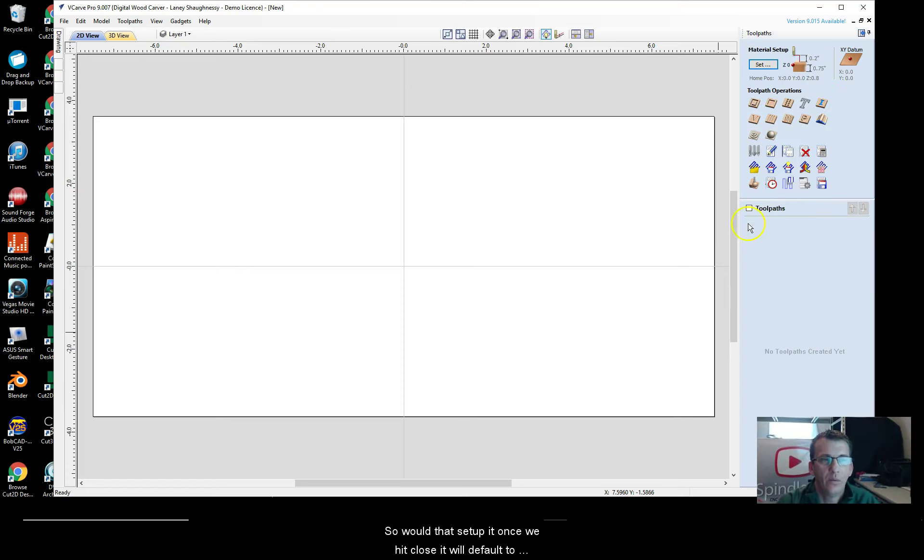
click(771, 184)
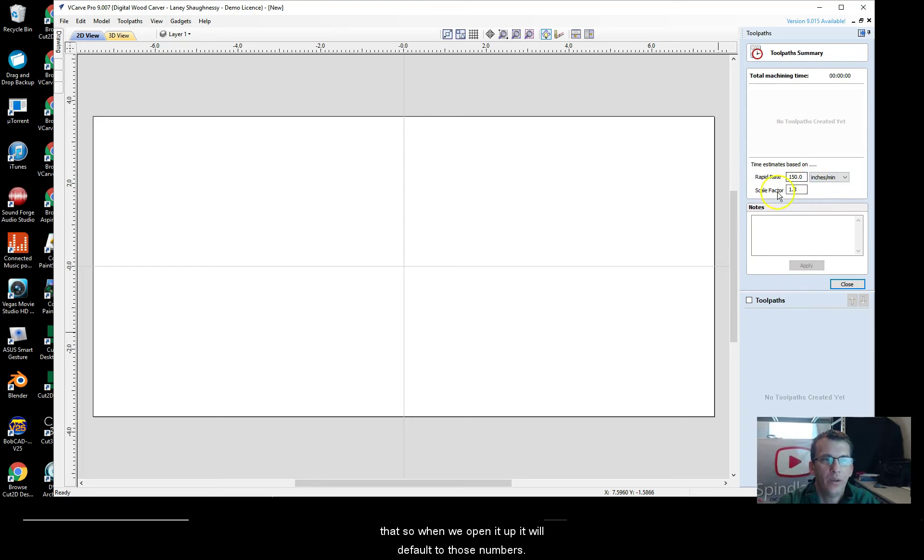
click(848, 284)
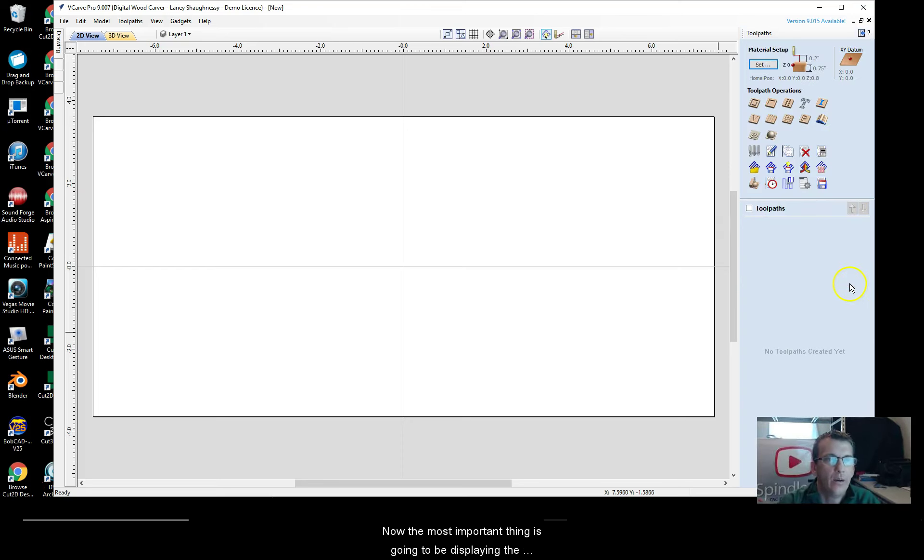
Step: Open the Tool Database, switch to File Explorer, and open the Vectric Post folder on the 2440 FILES (M:) drive
click(757, 156)
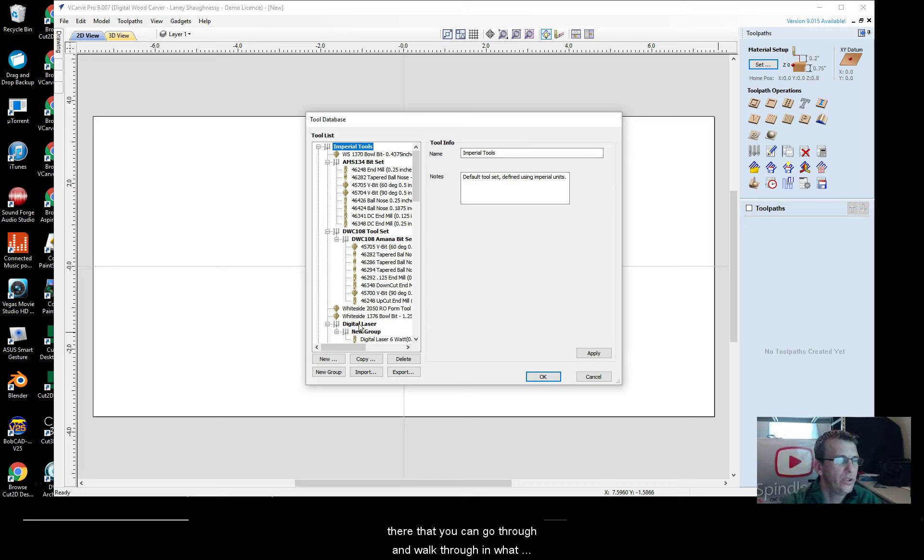
mouse_move(474, 519)
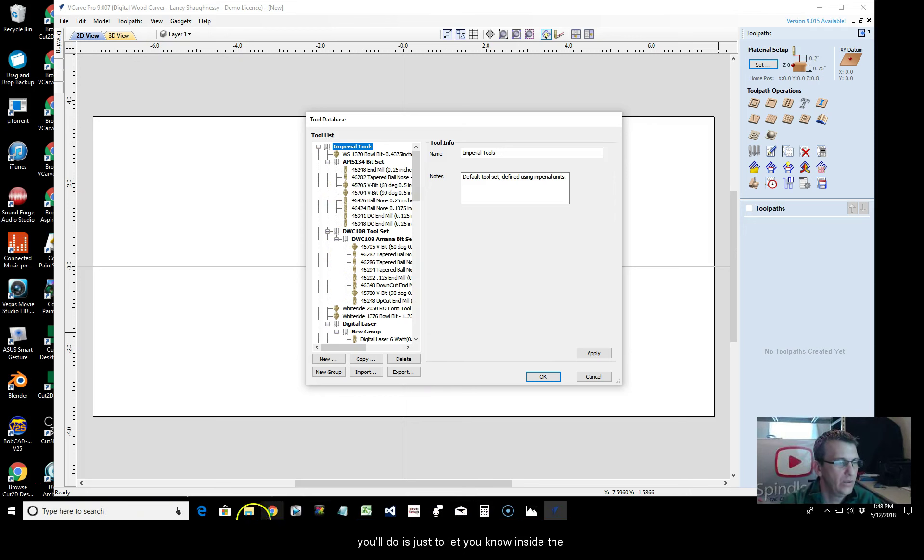
click(248, 511)
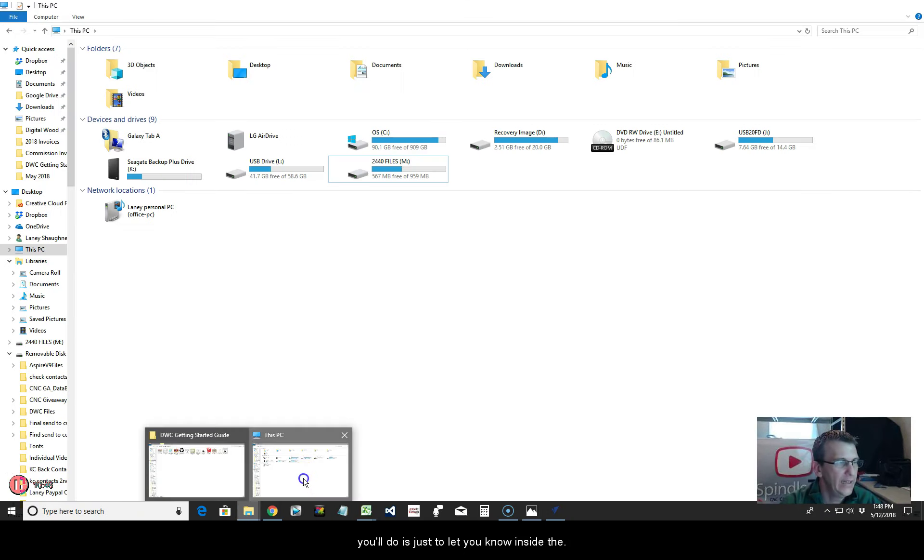
click(303, 480)
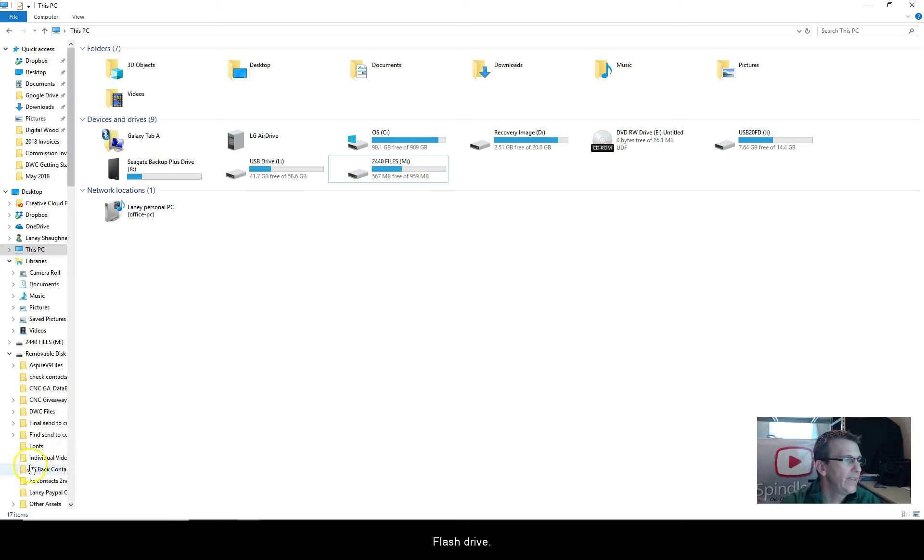
click(18, 482)
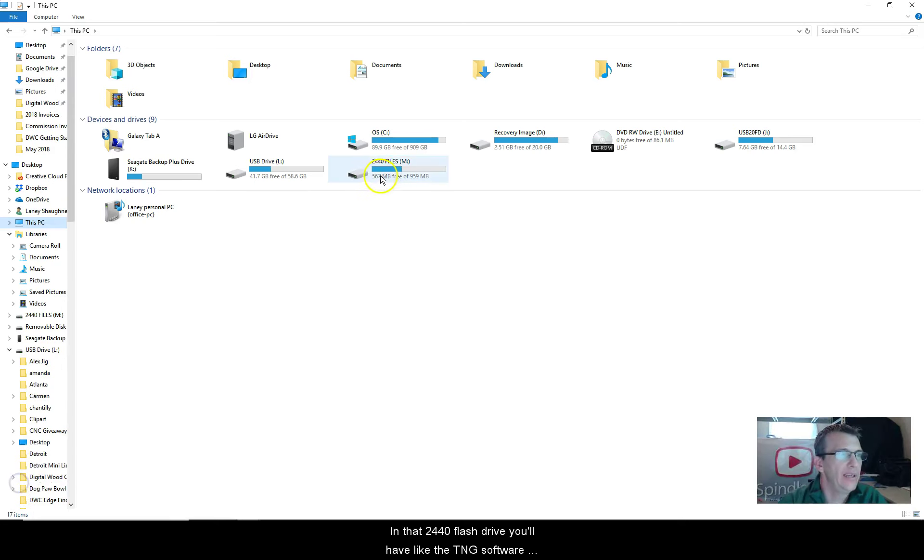
double_click(382, 179)
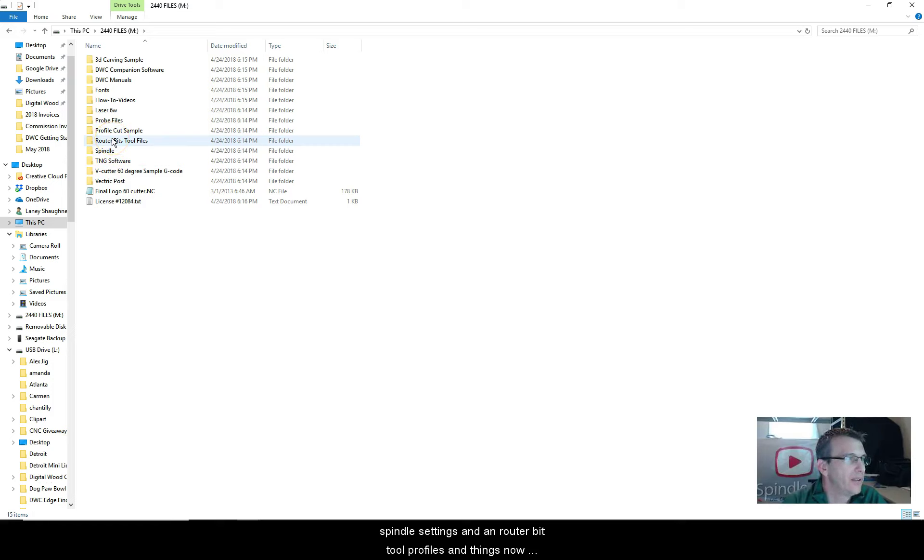
double_click(99, 183)
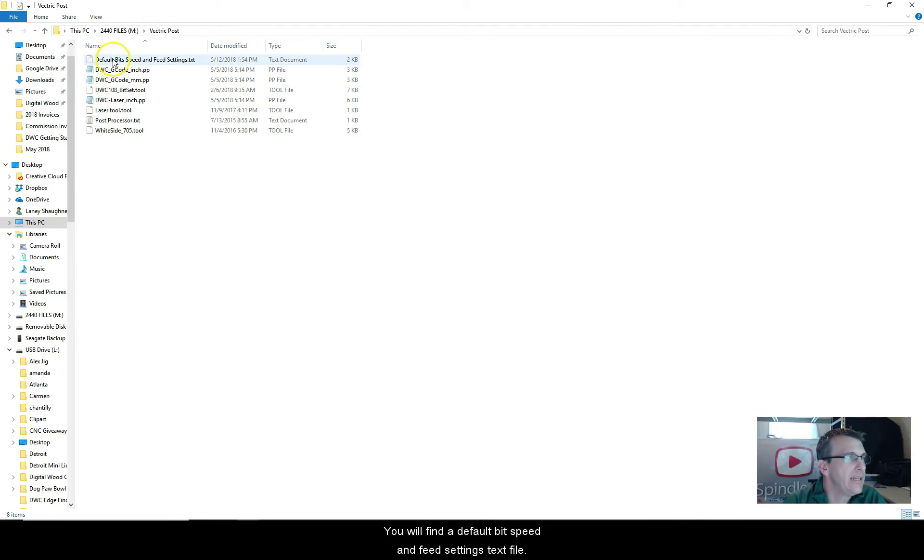
Step: Open Default Bits Speed and Feed Settings.txt, highlight the .0625 End Mill's feed and plunge rates, and close the file
double_click(149, 61)
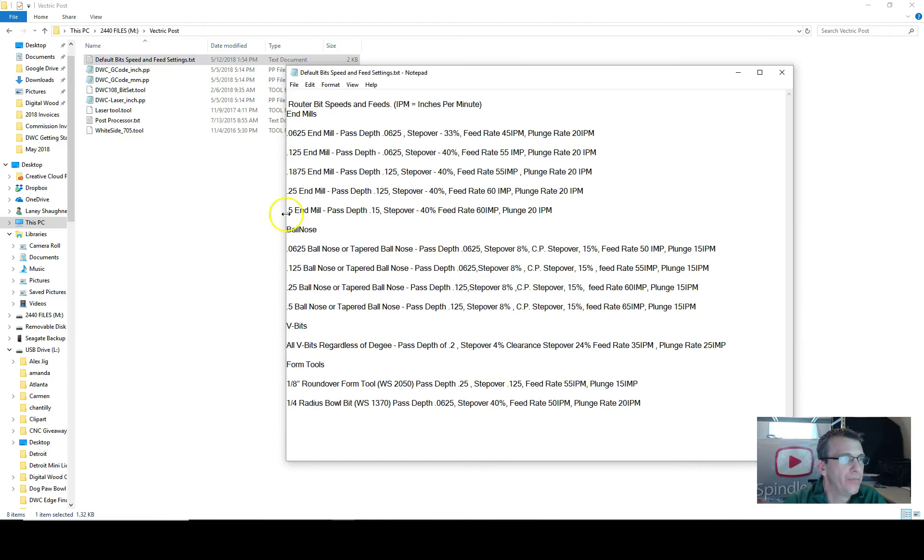
drag(492, 131, 615, 136)
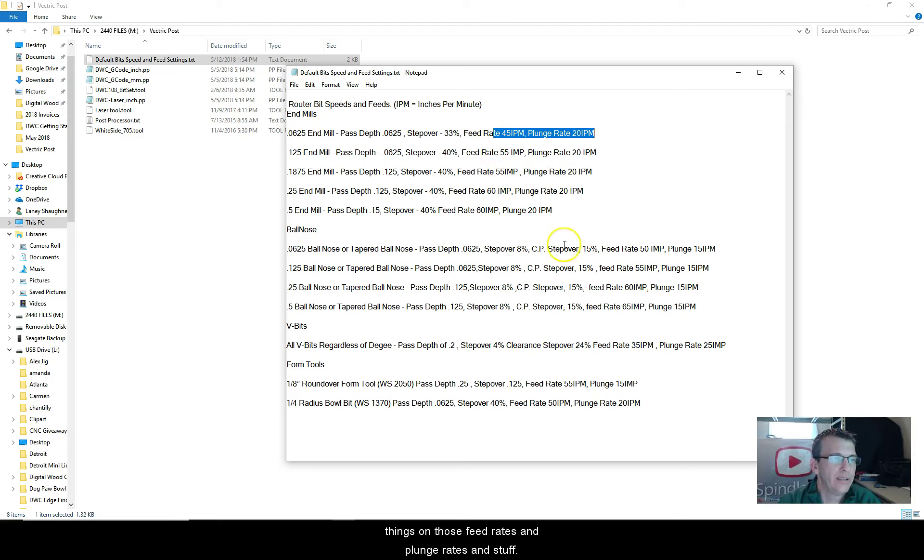
click(788, 73)
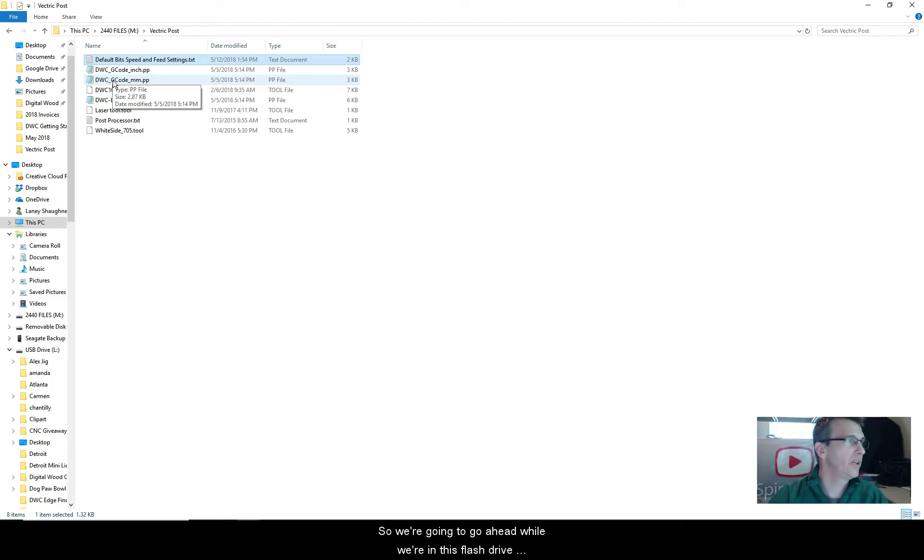
Step: Copy the three PP files DWC_GCode_inch.pp, DWC_GCode_mm.pp and DWC-Laser_inch.pp from the Vectric Post folder
click(123, 71)
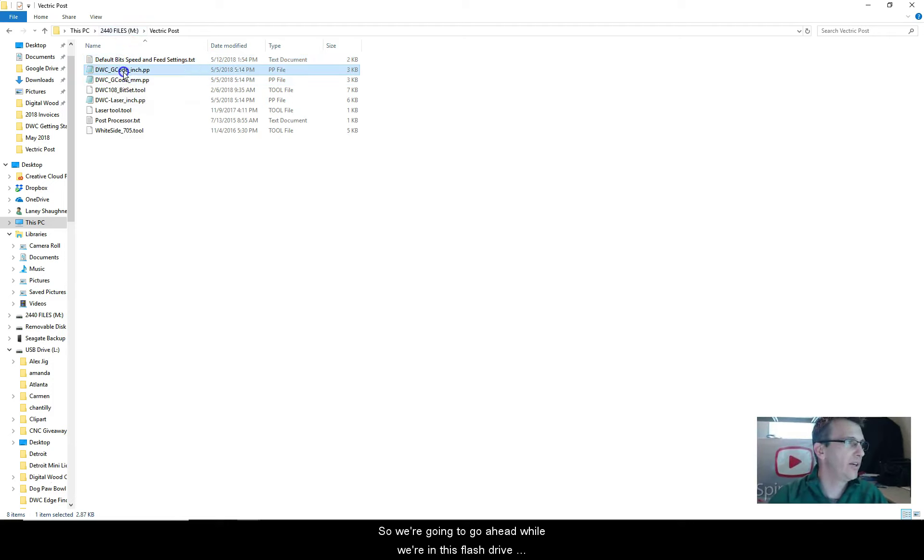
ctrl+click(125, 80)
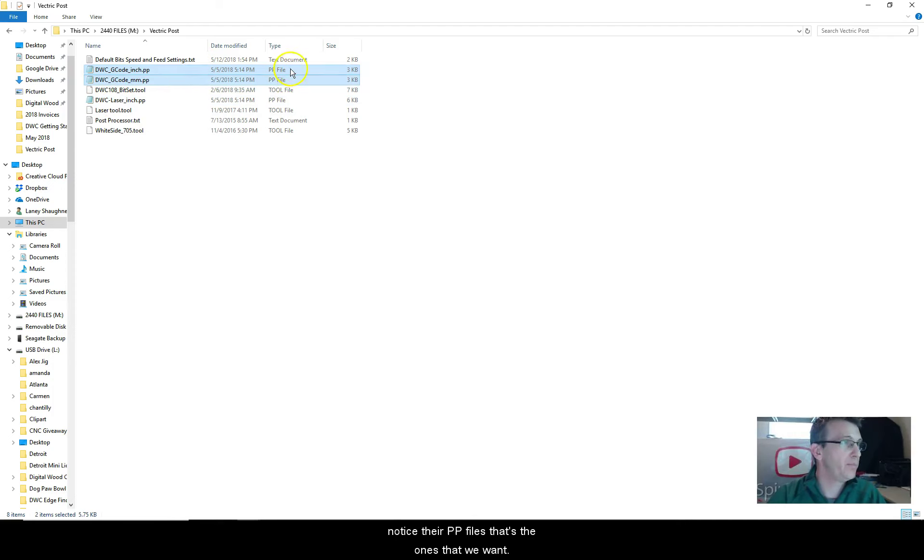
ctrl+click(120, 100)
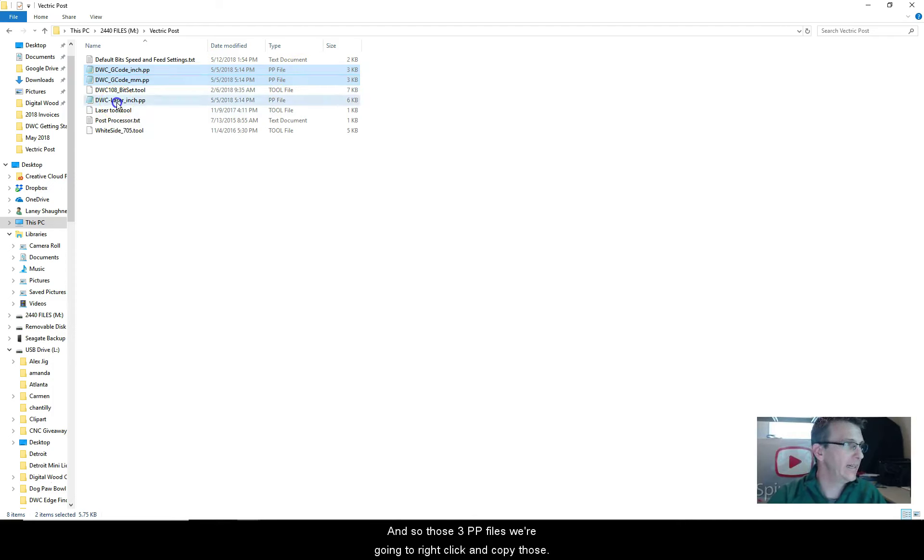
right_click(240, 74)
click(261, 151)
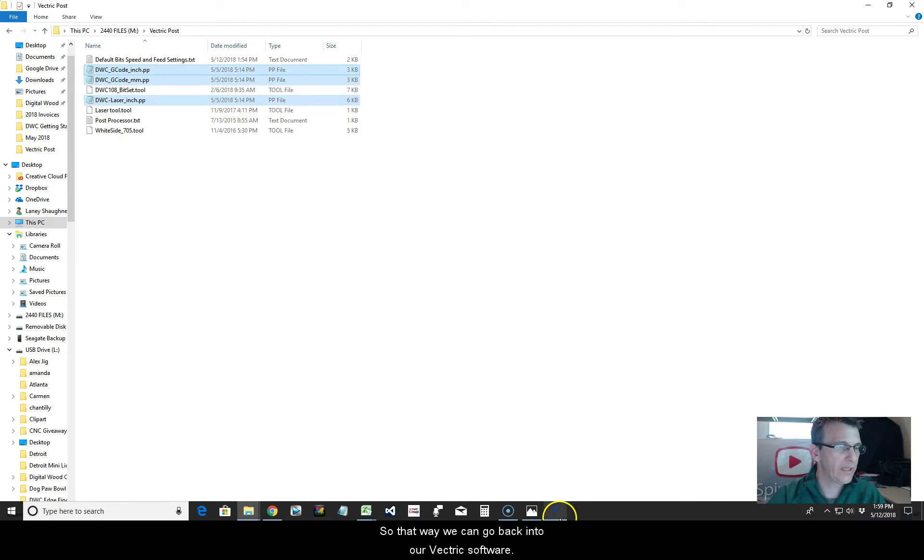
Step: Return to VCarve Pro, highlight the AMS134 Bit Set's 46248 End Mill feed and plunge rates, apply, and accept the Tool Database
click(557, 512)
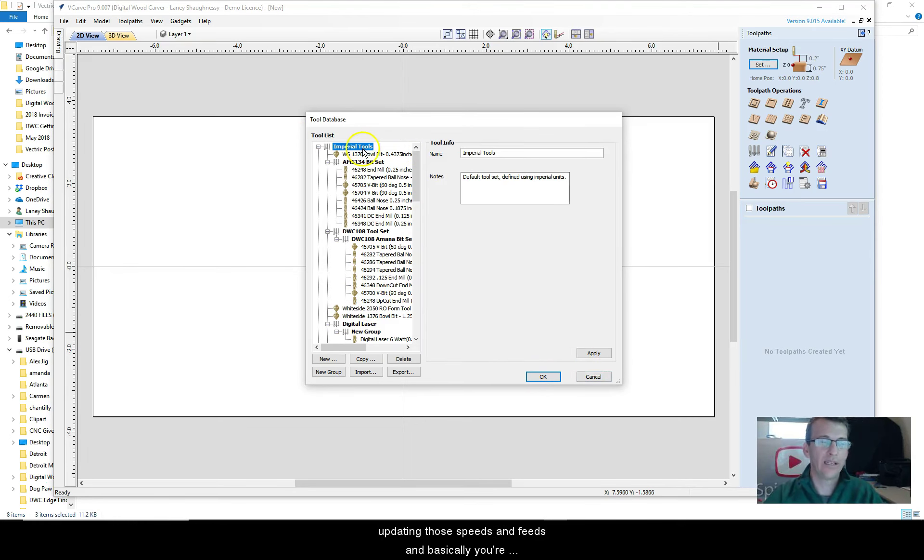
click(375, 169)
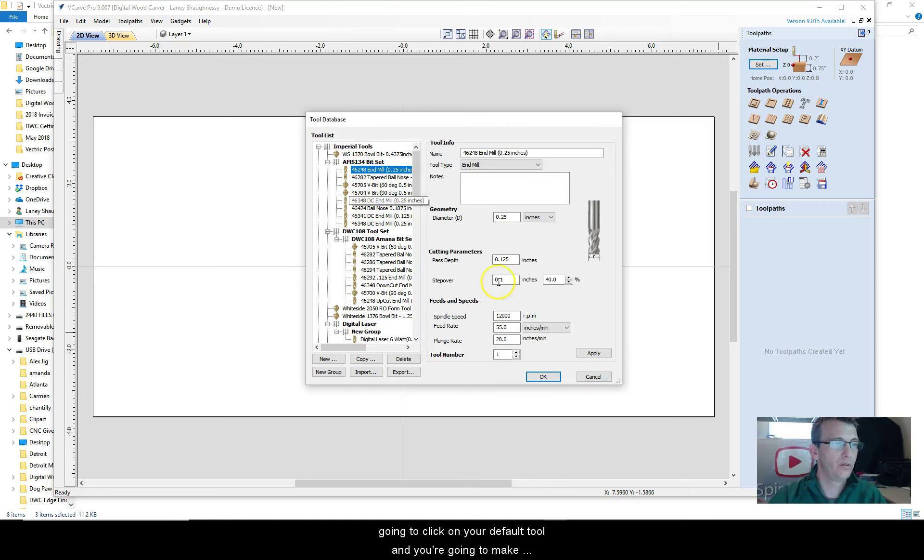
double_click(502, 327)
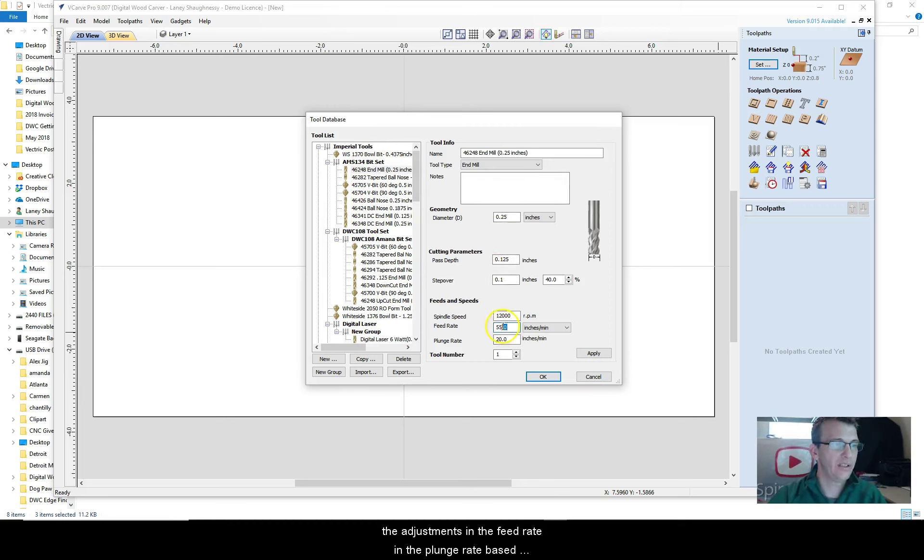
double_click(511, 339)
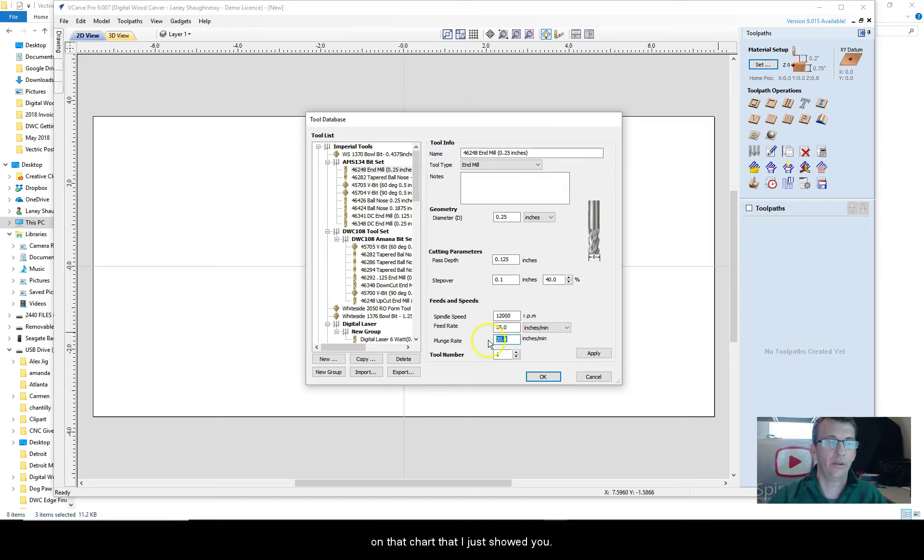
click(592, 354)
click(549, 379)
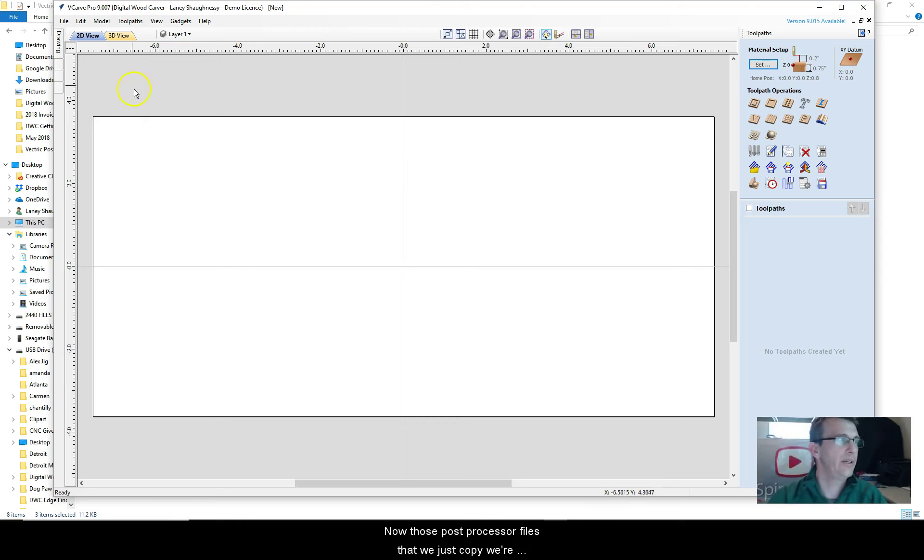
Step: Open the application data folder's PostP subfolder and paste the copied post processor files, replacing the existing ones
click(65, 22)
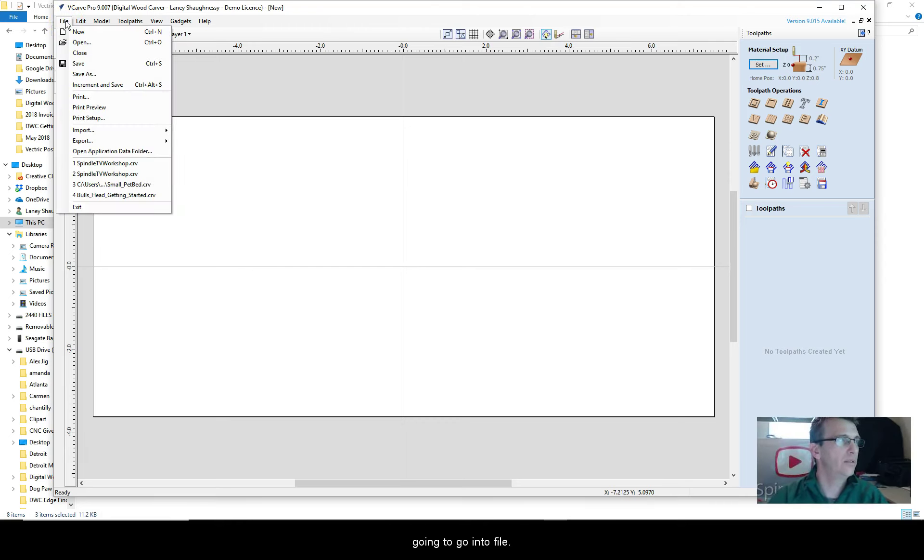
click(81, 152)
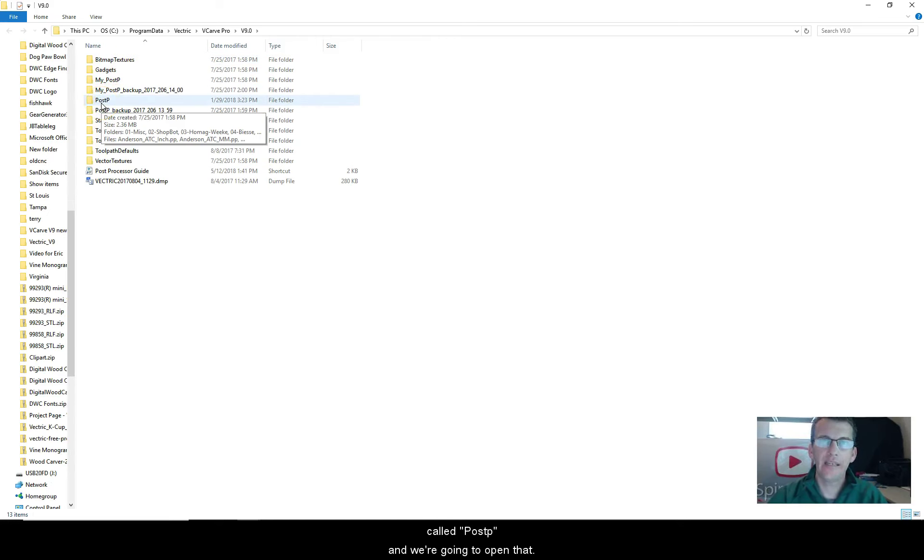
double_click(102, 103)
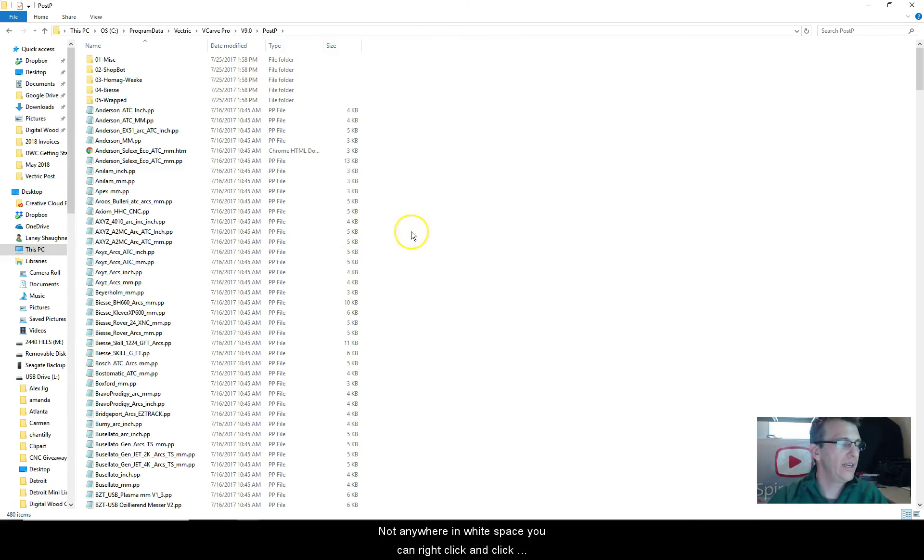
right_click(438, 222)
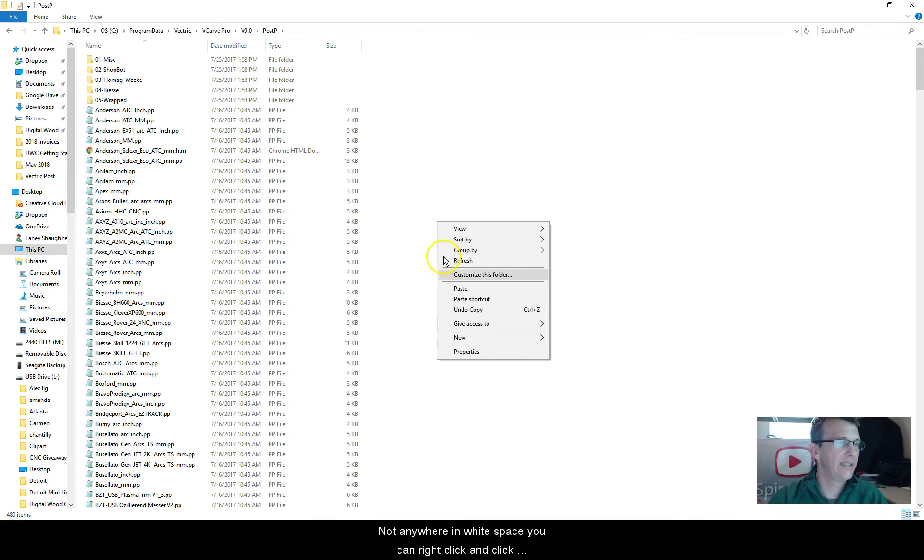
click(454, 290)
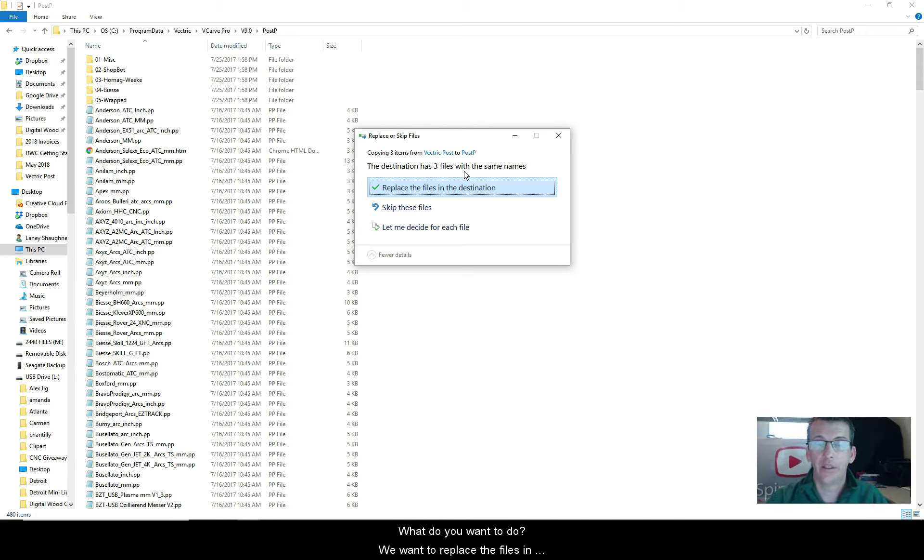
click(417, 192)
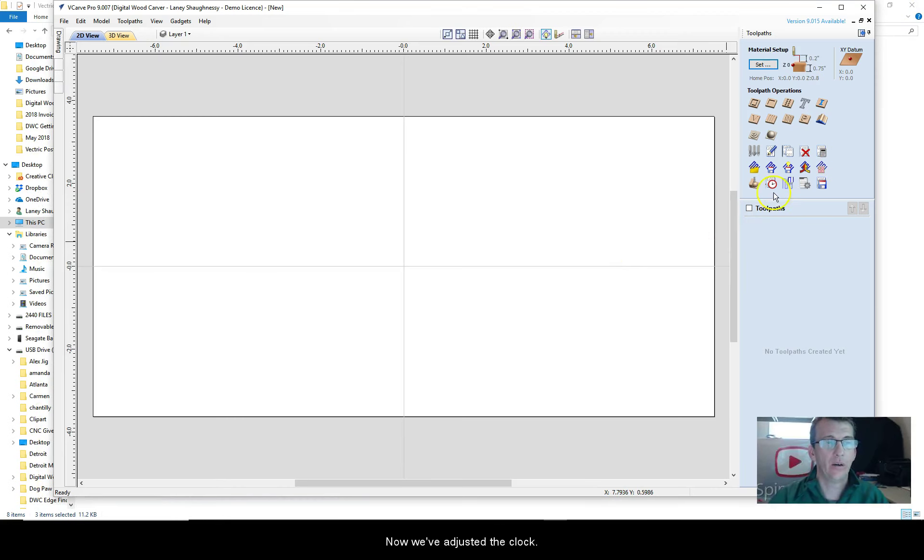
Step: Review the Tool Database, cancel out of it, and open the Save Toolpaths form
click(755, 153)
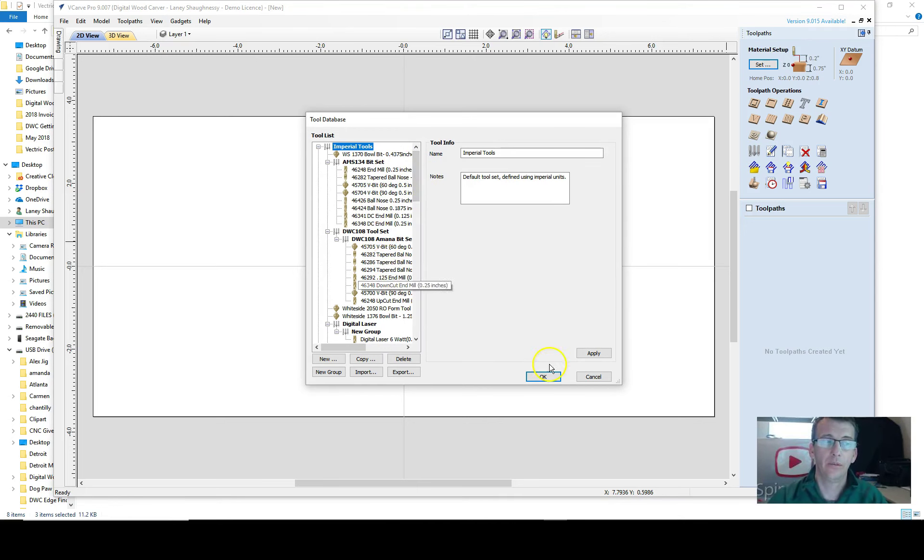
click(593, 376)
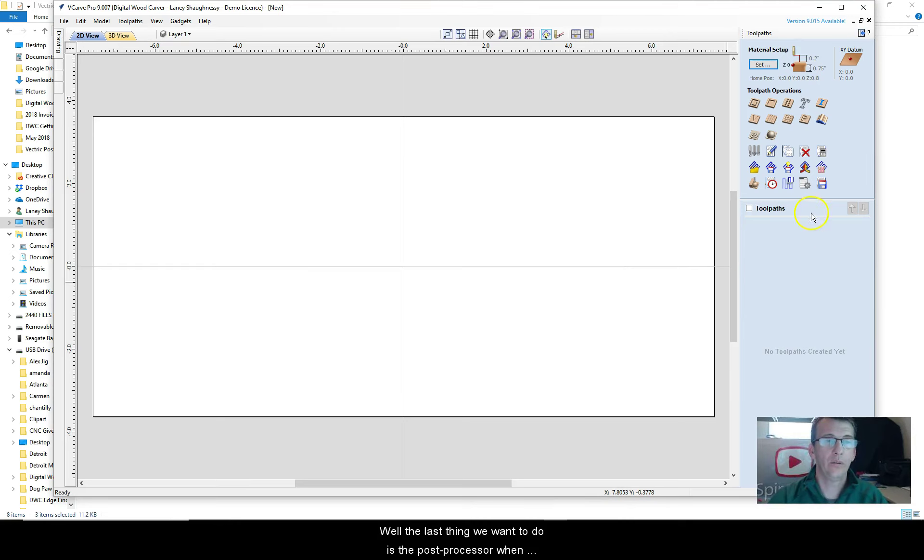
click(822, 183)
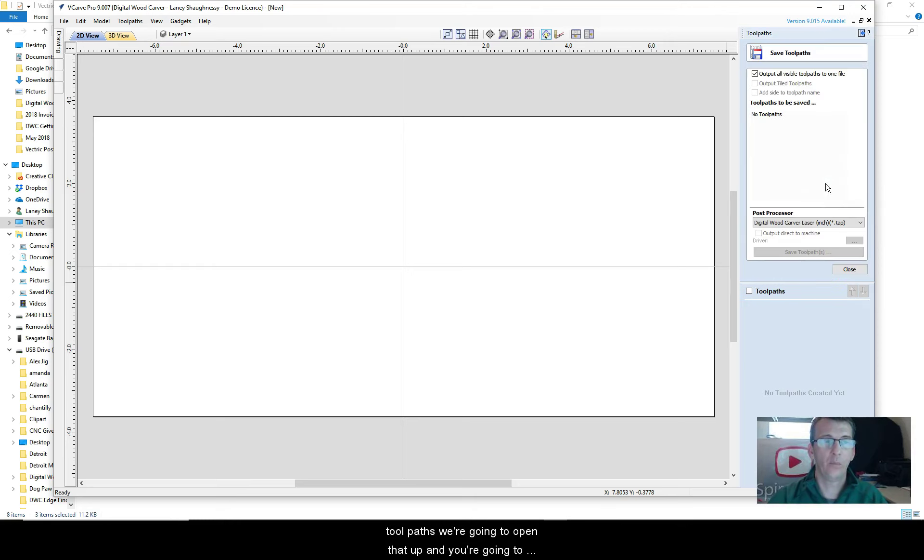
Step: Set the post processor to AXYZ 4010 Arcs (inch) (*.nc)
click(795, 223)
drag(861, 283, 857, 240)
click(782, 232)
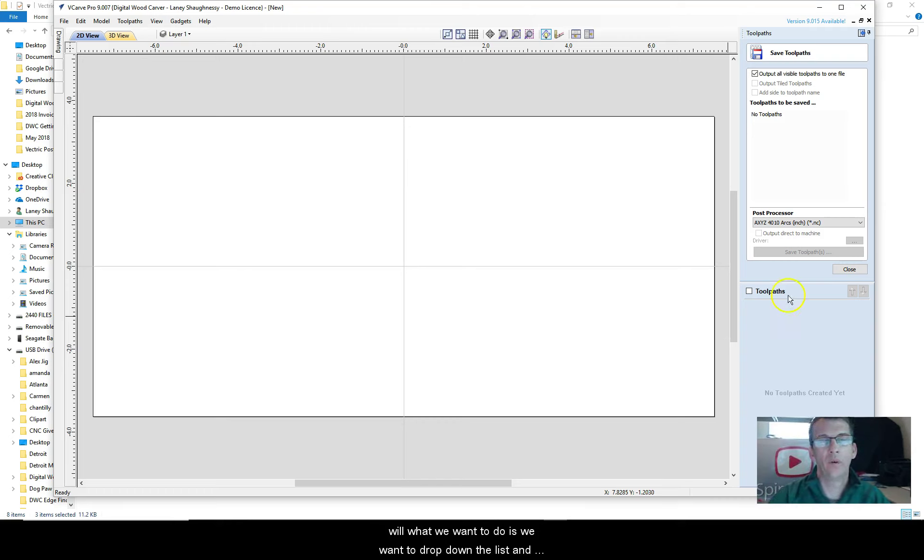
Step: Set the post processor to Digital WoodCarver (inch)(*.tap), then close and reopen Save Toolpaths to check the selection
click(863, 222)
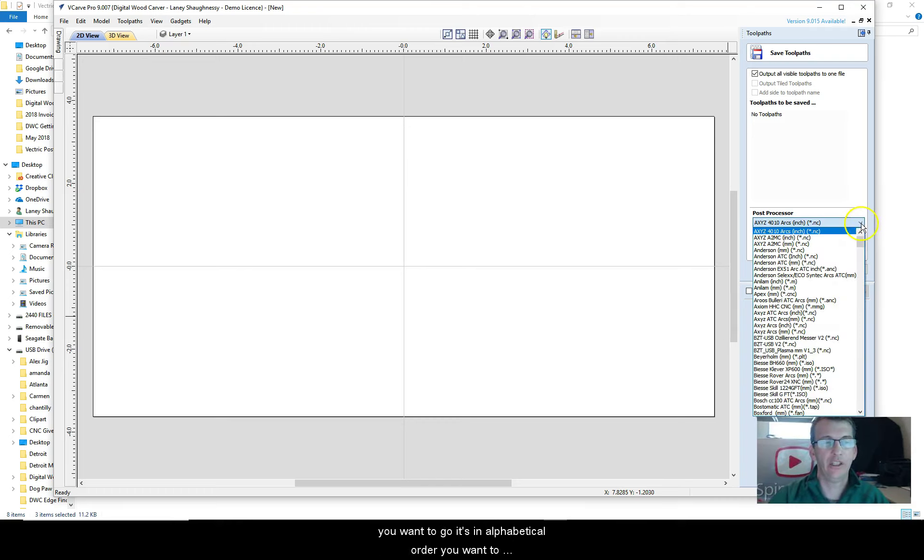
drag(862, 247, 866, 285)
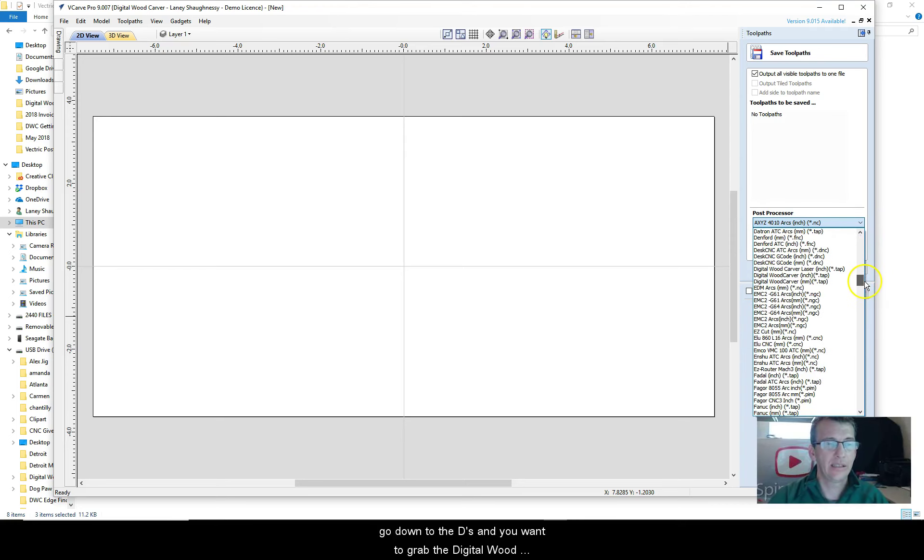
click(781, 275)
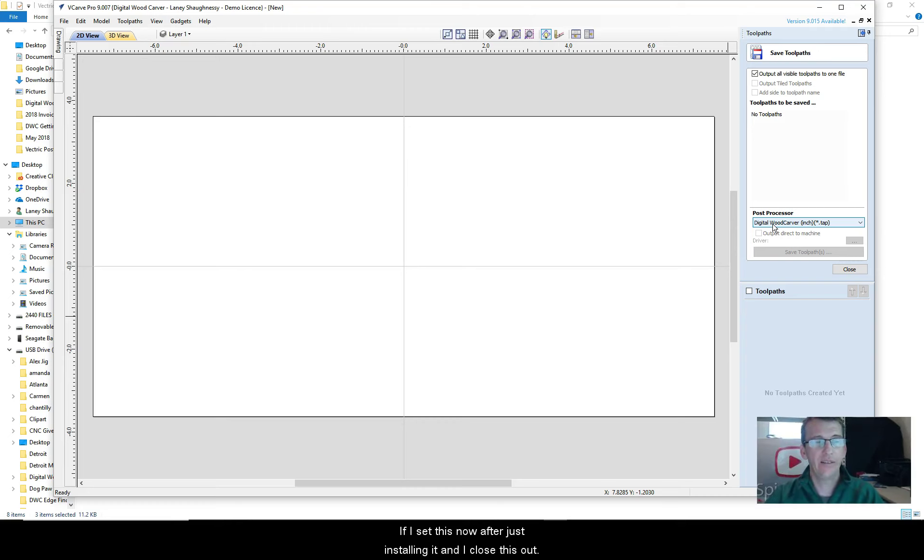
click(849, 270)
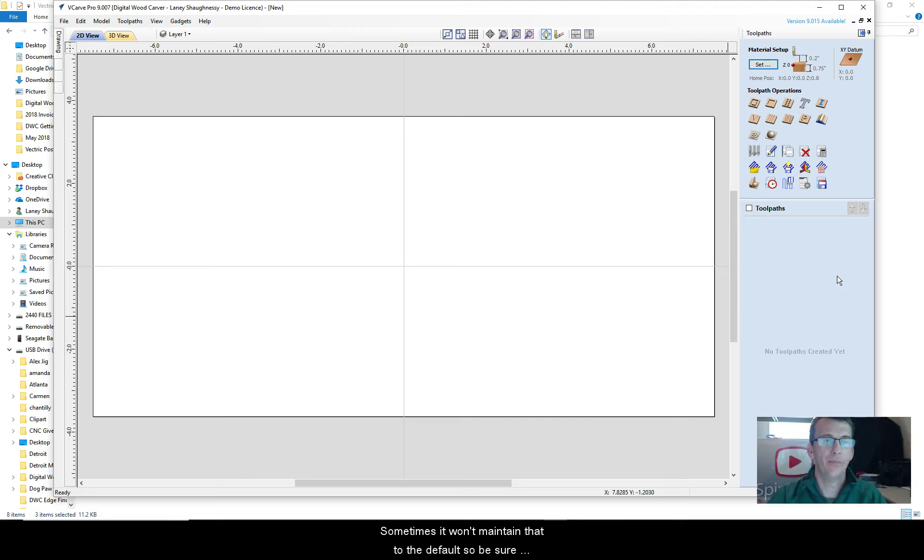
click(822, 183)
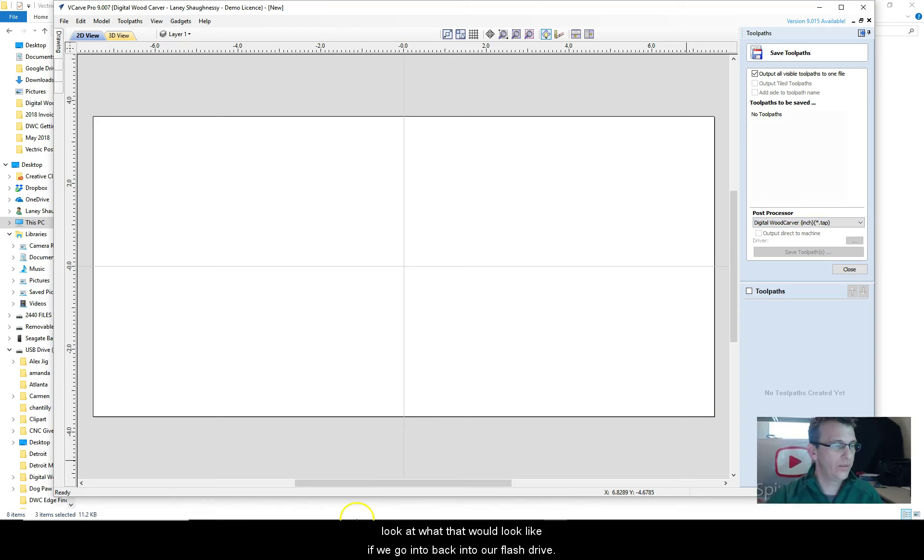
Step: Switch to File Explorer, go up to the 2440 FILES (M:) drive, and open the How-To-Videos folder
mouse_move(400, 515)
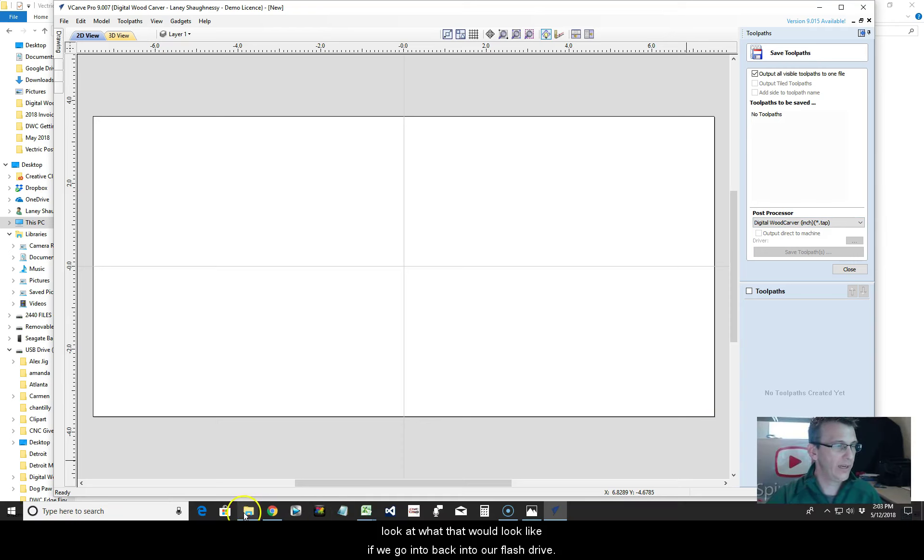
mouse_move(249, 510)
click(284, 477)
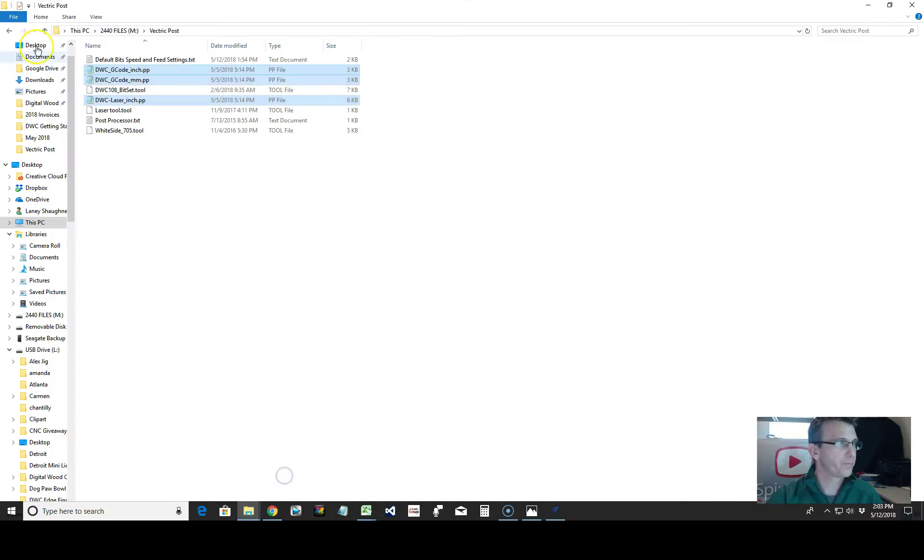
click(116, 30)
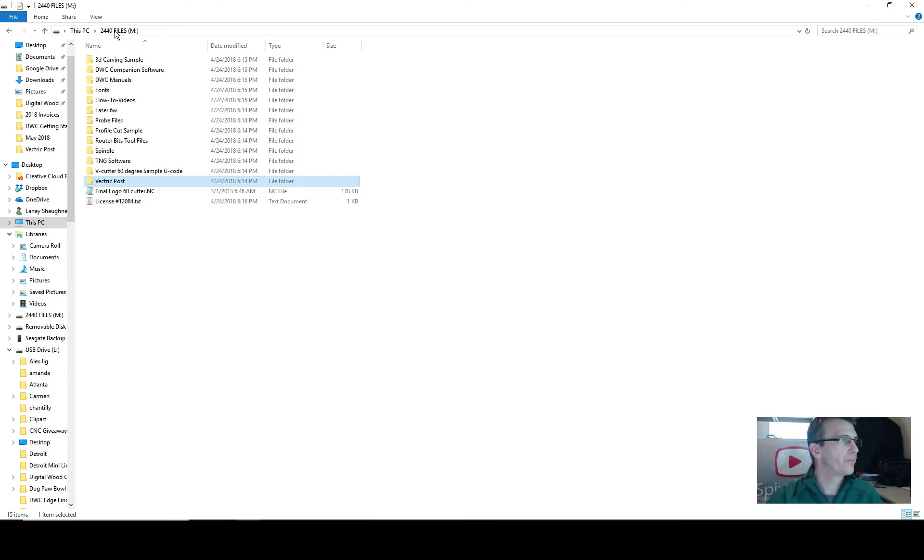
click(116, 100)
double_click(117, 100)
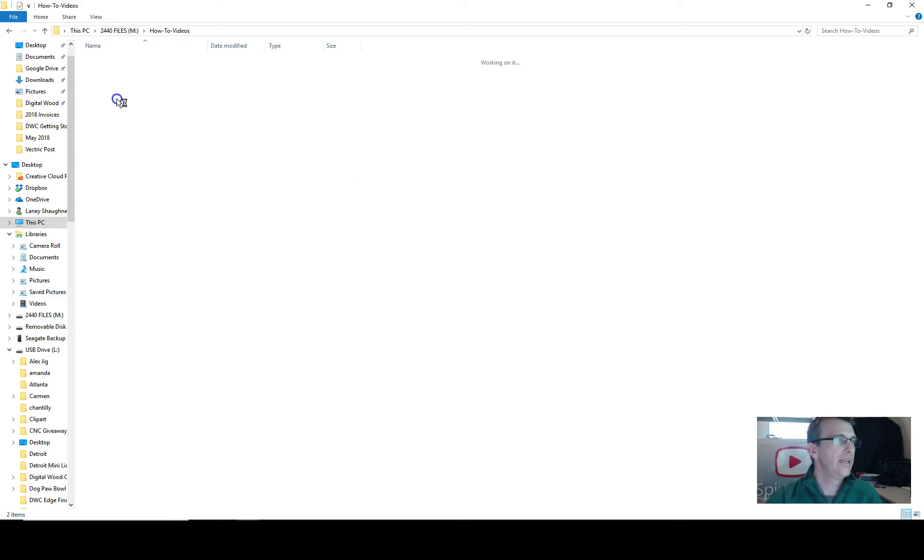